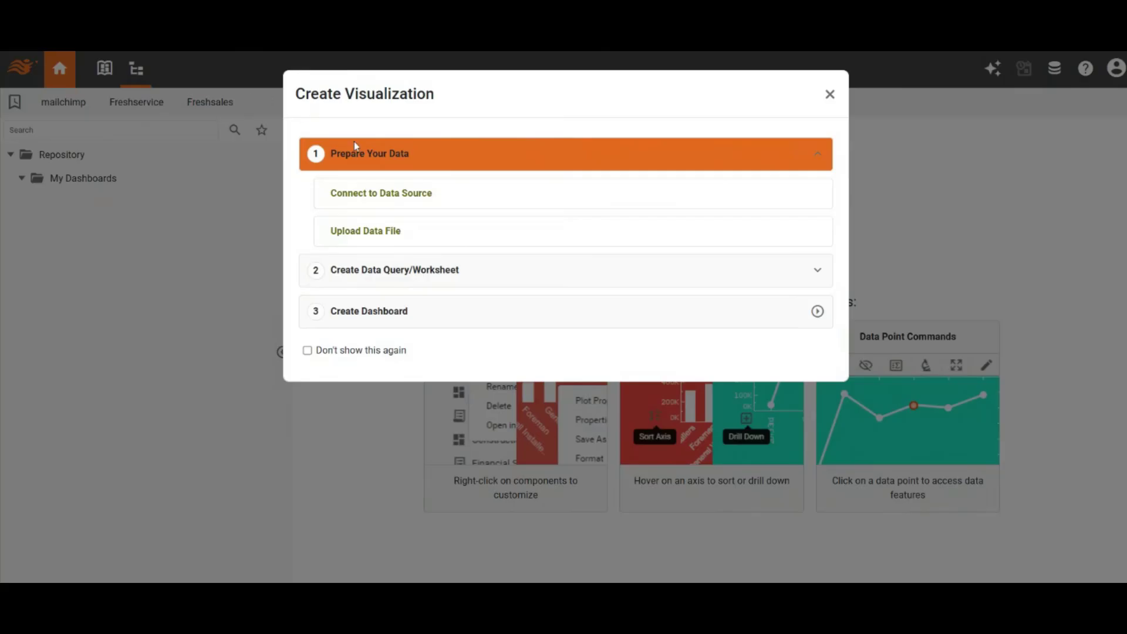
# Step: Connect to a new data source and create it with the HelpScout Docs connector
pyautogui.click(422, 197)
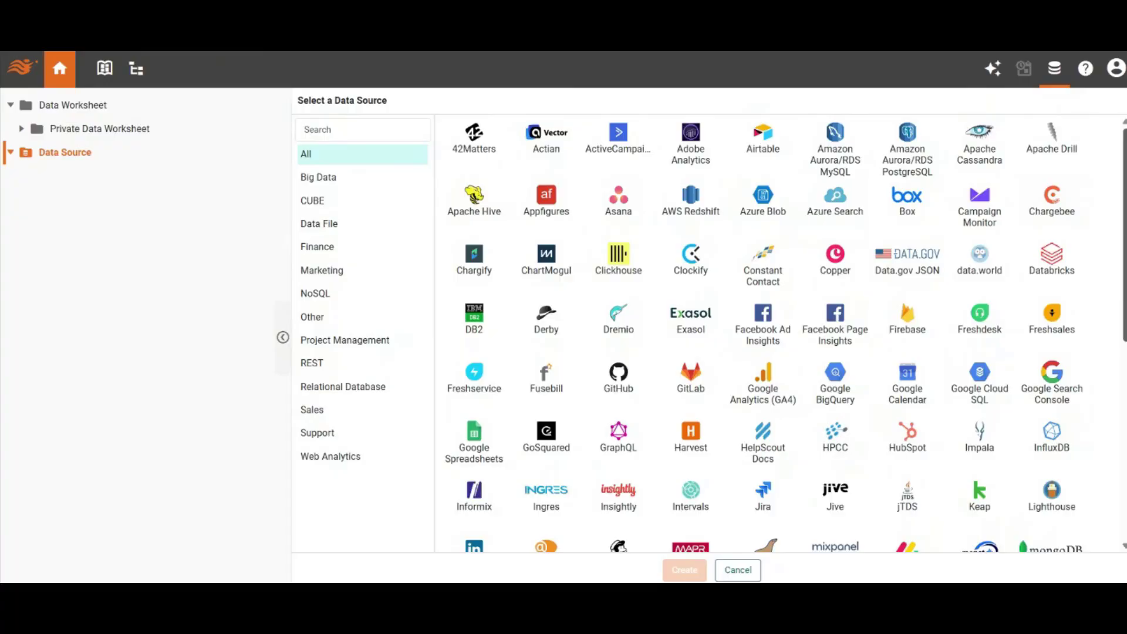
pyautogui.scroll(-3, 786, 333)
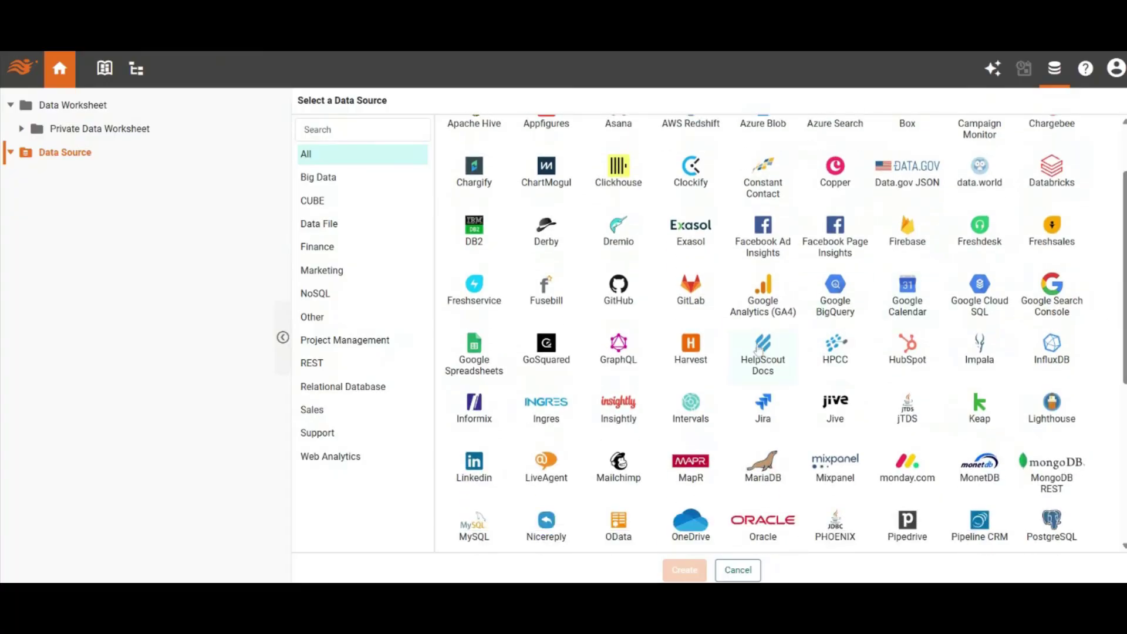
pyautogui.click(757, 351)
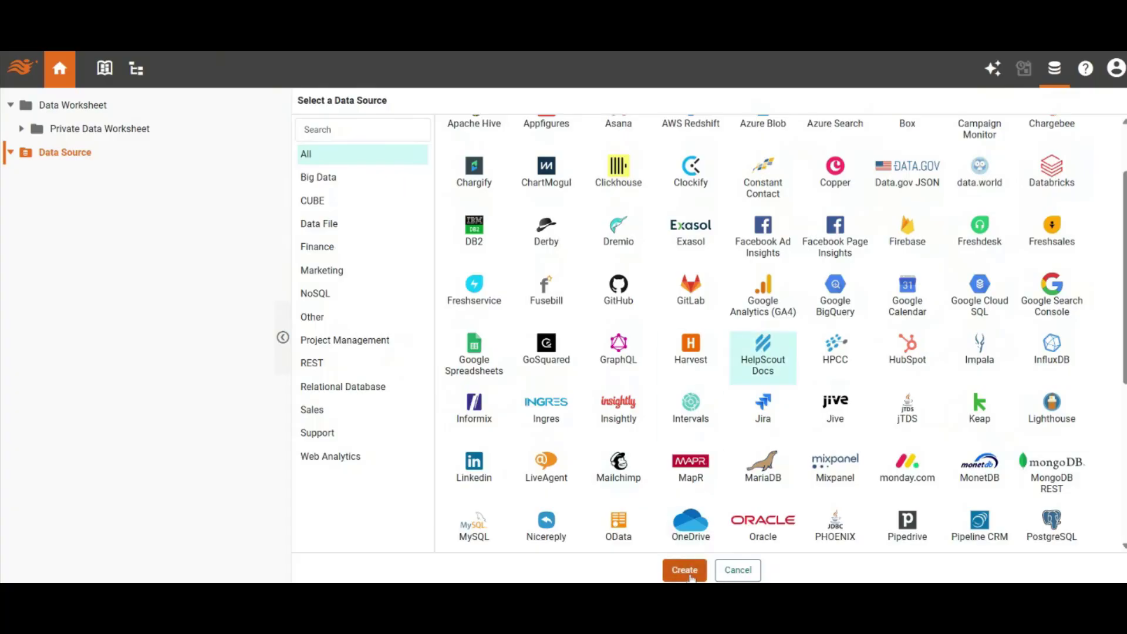
pyautogui.click(688, 572)
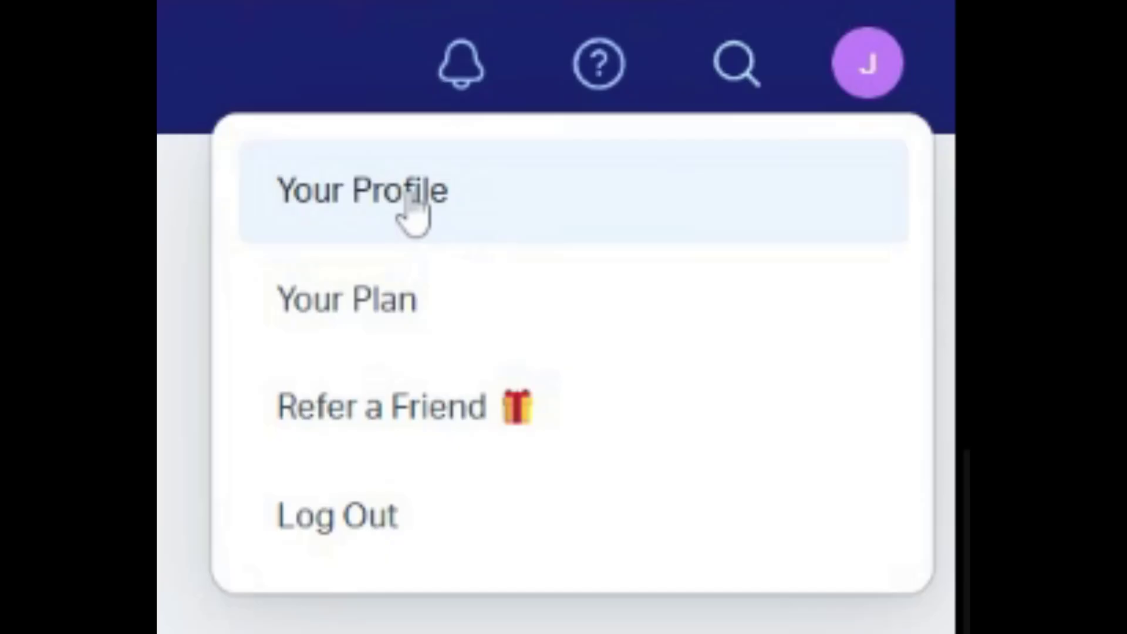
# Step: Switch to Help Scout and copy the Docs API key from the profile's authentication settings
pyautogui.click(410, 199)
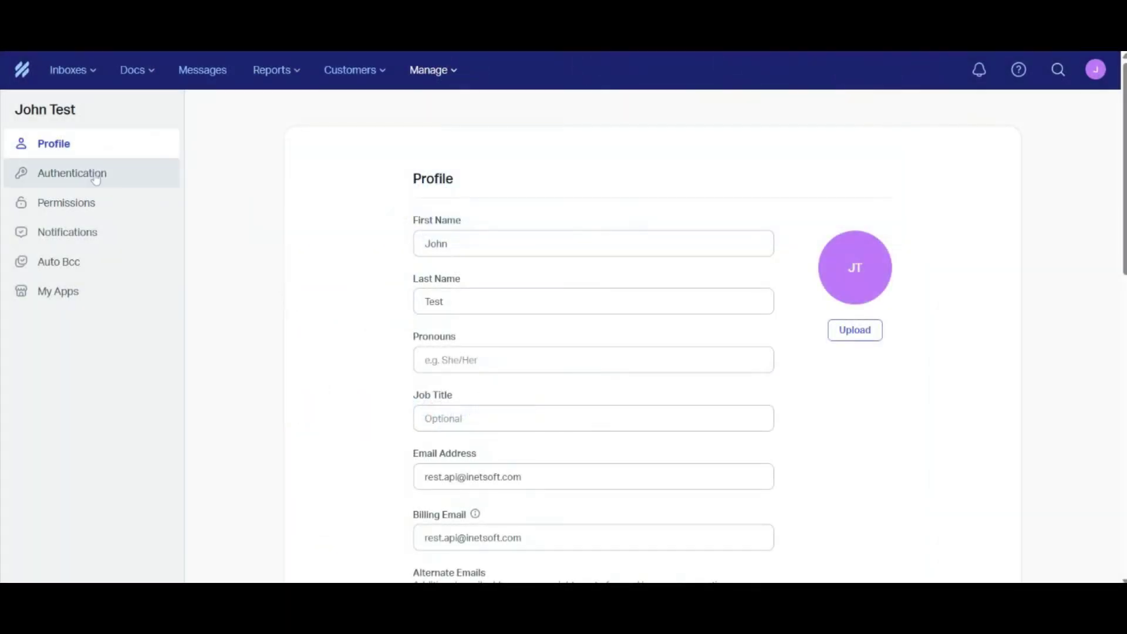
pyautogui.click(95, 180)
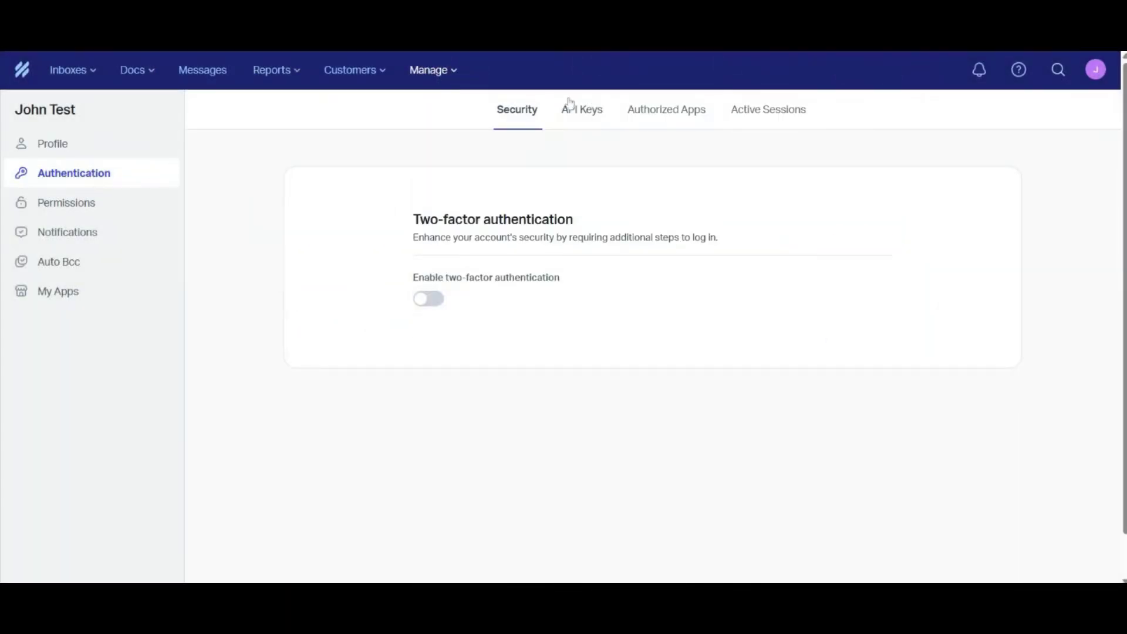
pyautogui.click(582, 115)
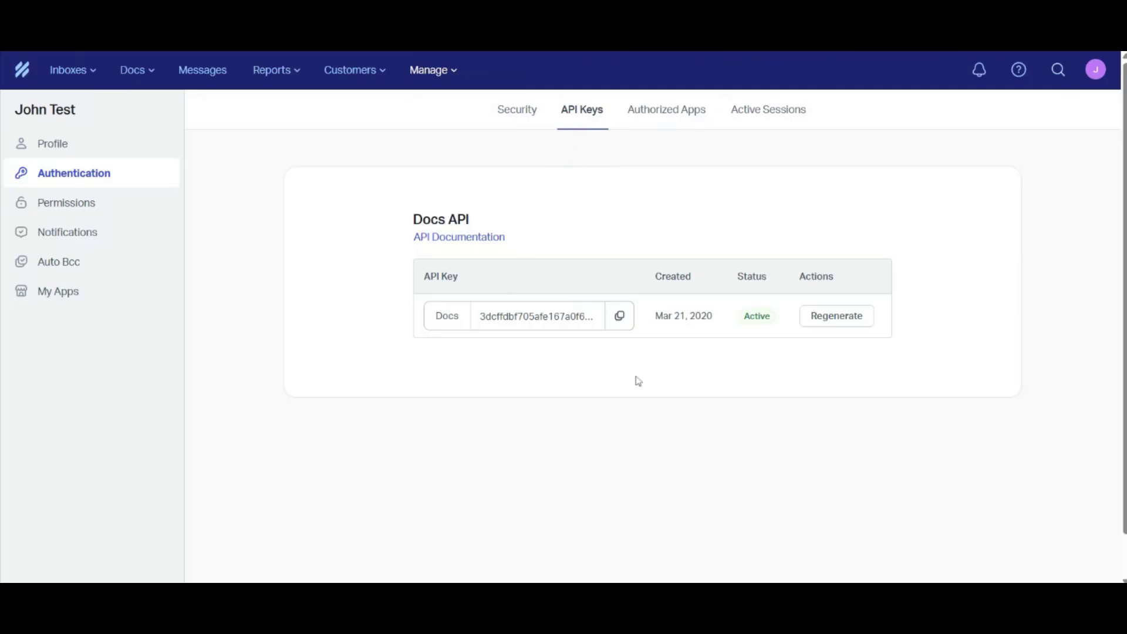
pyautogui.click(619, 320)
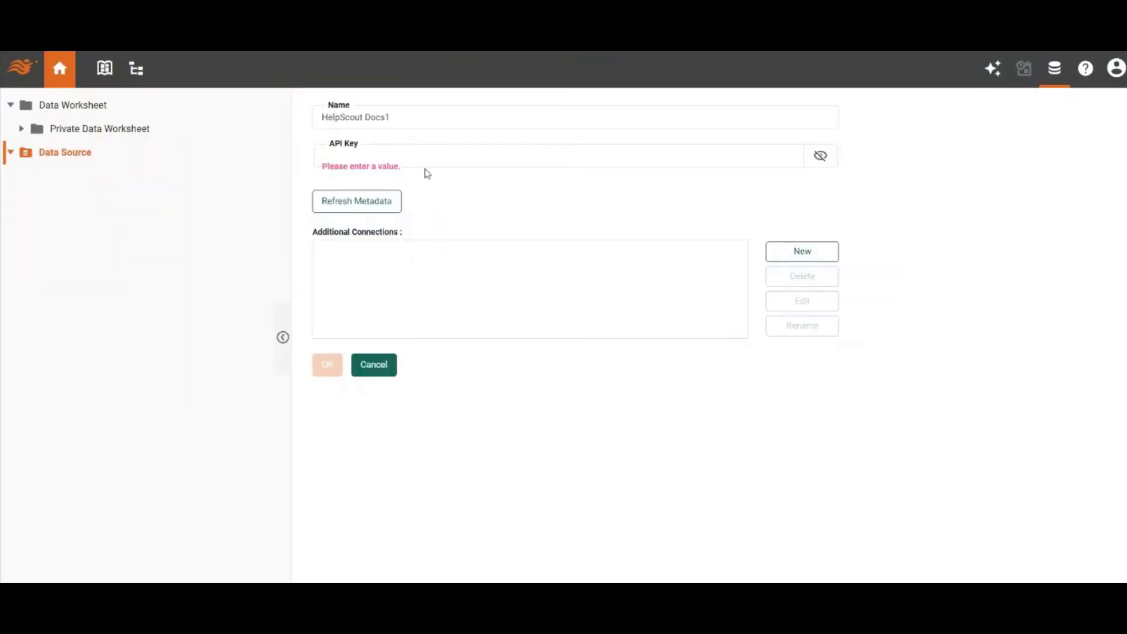
# Step: Switch back to InetSoft, paste the API key into the HelpScout Docs1 data source and save it
pyautogui.click(559, 155)
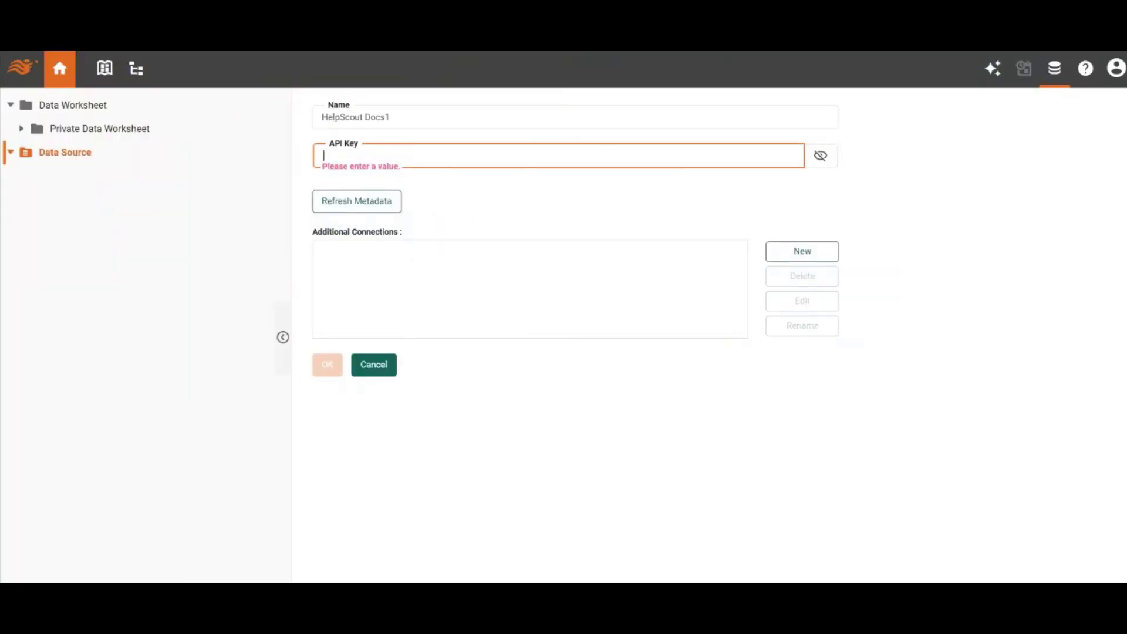
pyautogui.hotkey('ctrl', 'v')
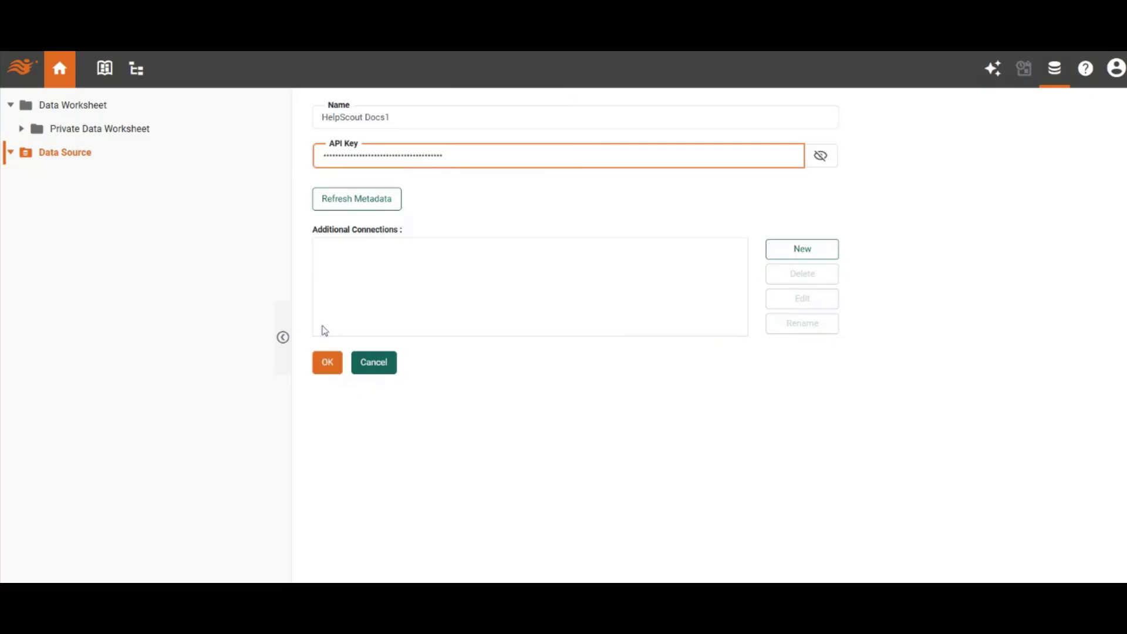
pyautogui.click(327, 362)
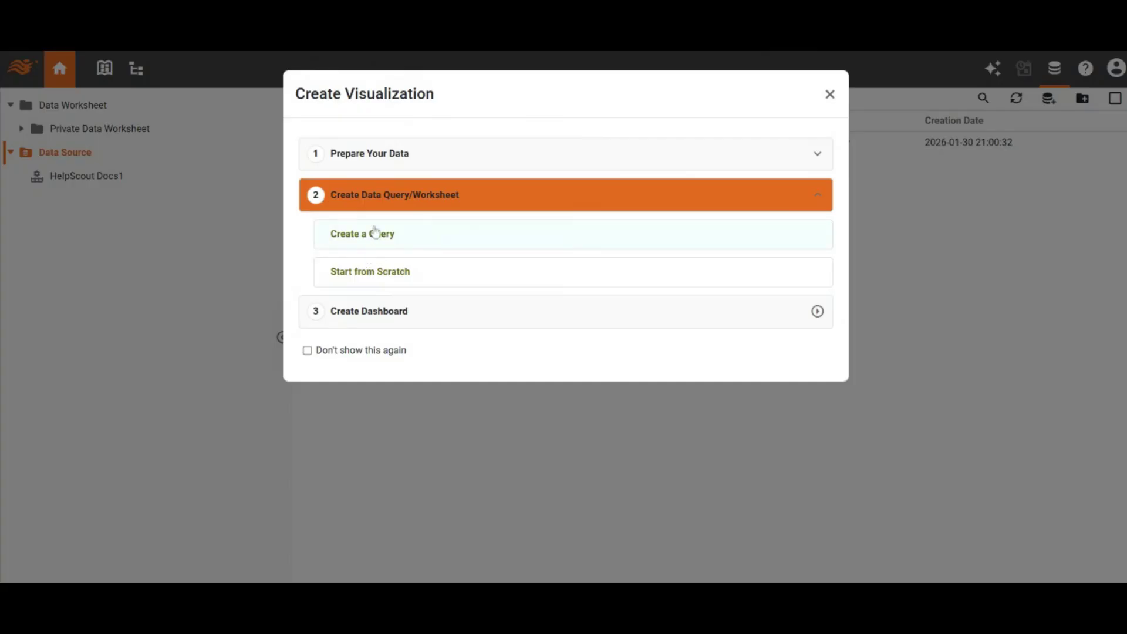
# Step: Create a data worksheet with a new query based on the HelpScout Docs1 data source
pyautogui.click(375, 233)
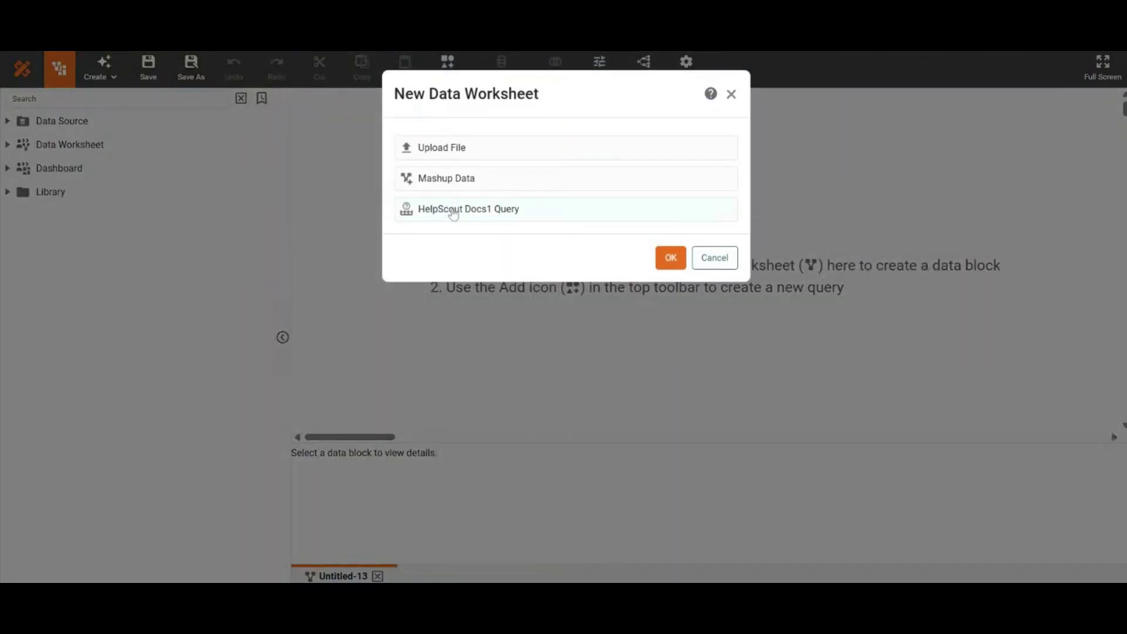
pyautogui.doubleClick(453, 210)
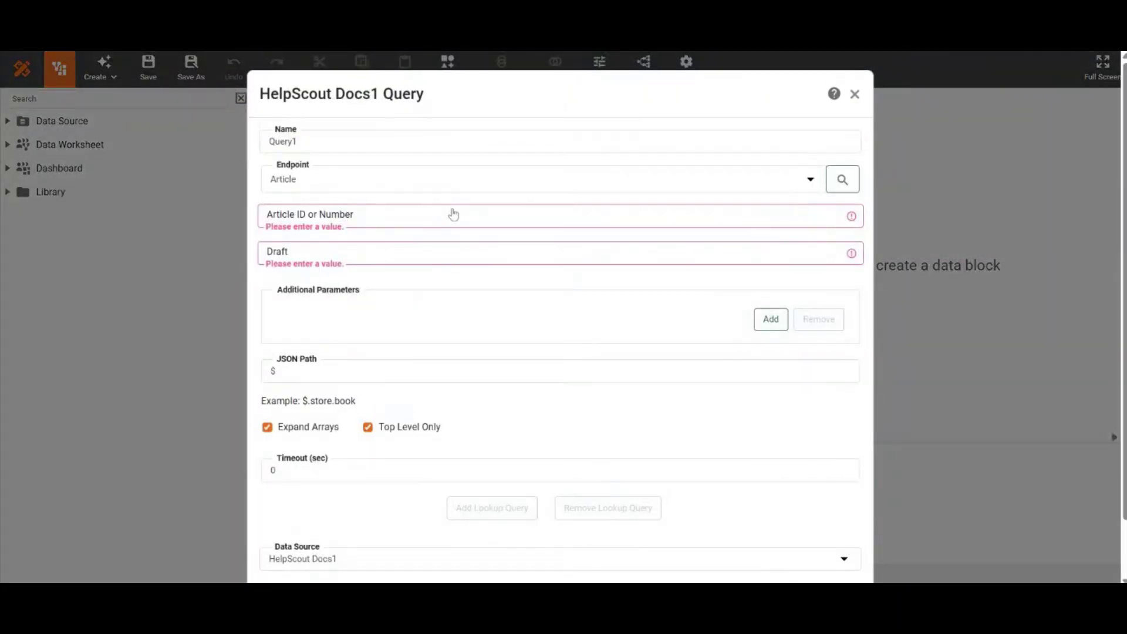
pyautogui.click(453, 214)
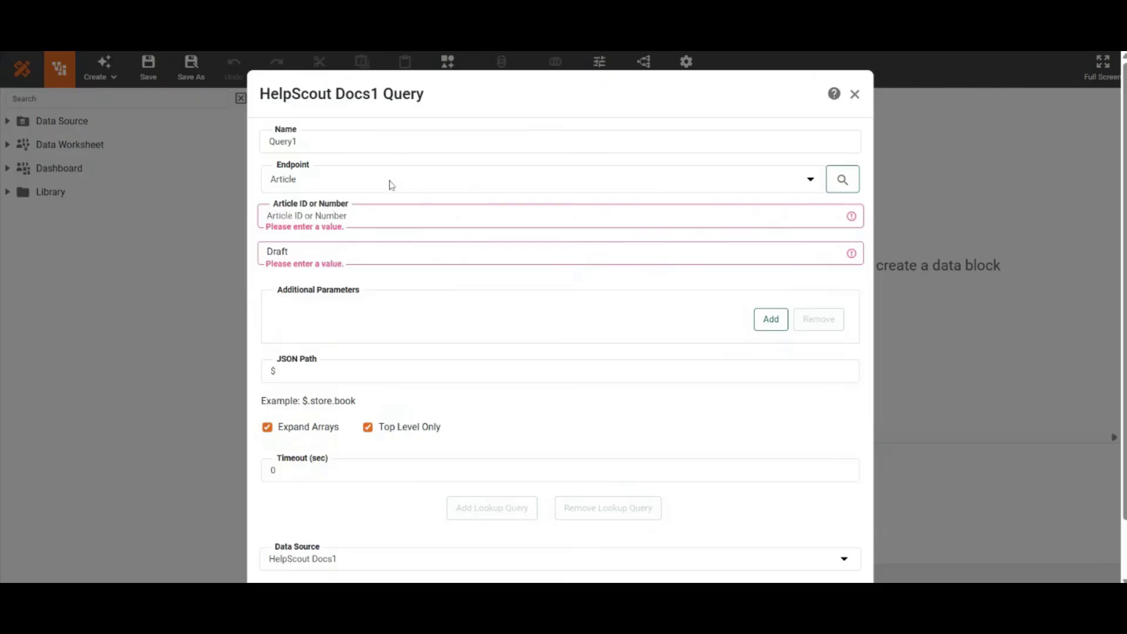
# Step: Set the query's endpoint to Collections, turn off Top Level Only and confirm the query
pyautogui.click(391, 185)
pyautogui.press('c')
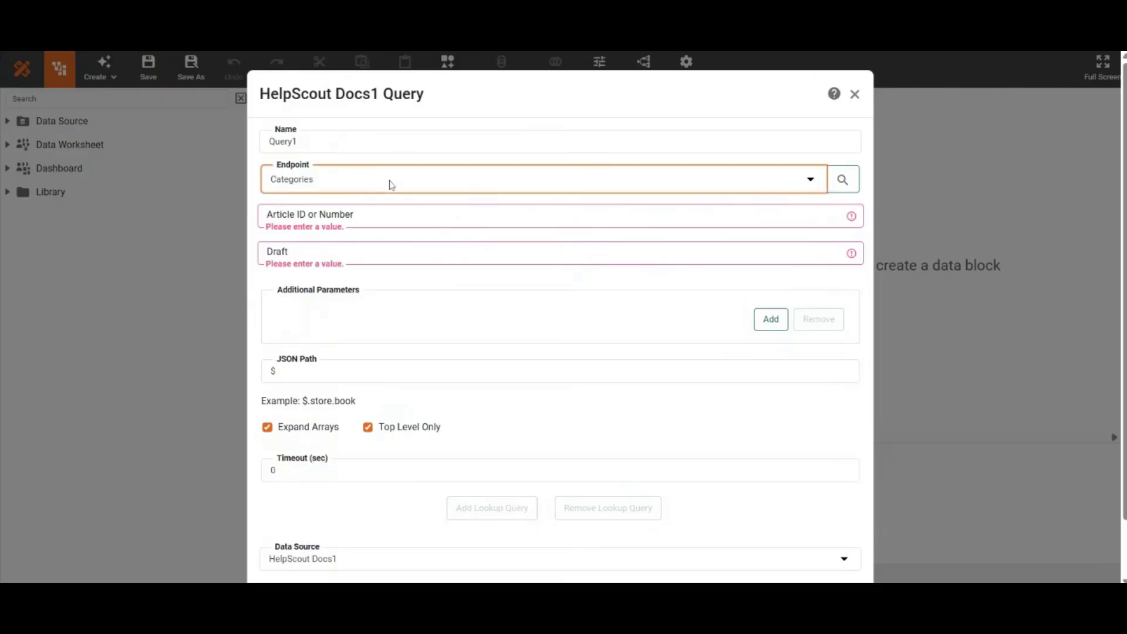
pyautogui.press('c')
pyautogui.press('c')
pyautogui.press('c')
pyautogui.press('c')
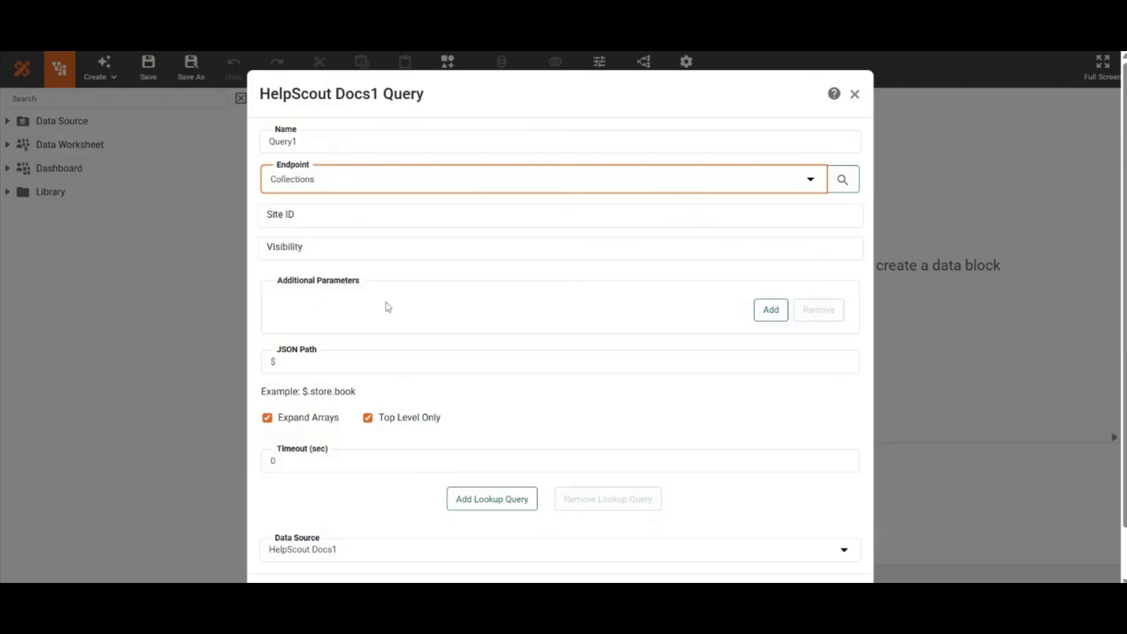
pyautogui.click(369, 418)
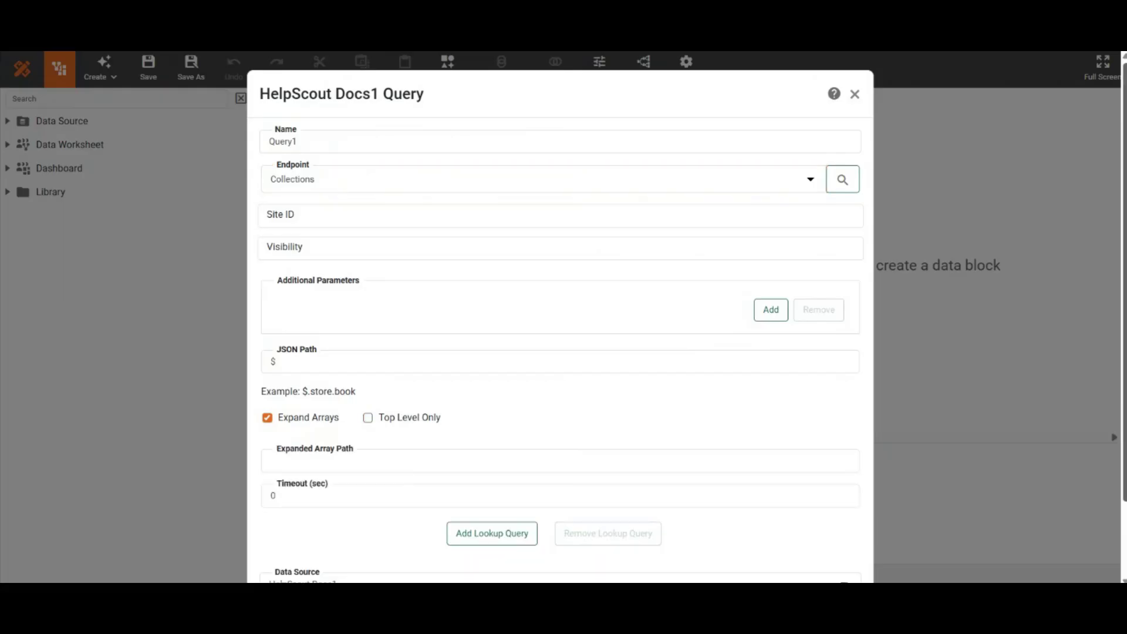
pyautogui.scroll(-3, 916, 546)
pyautogui.click(793, 541)
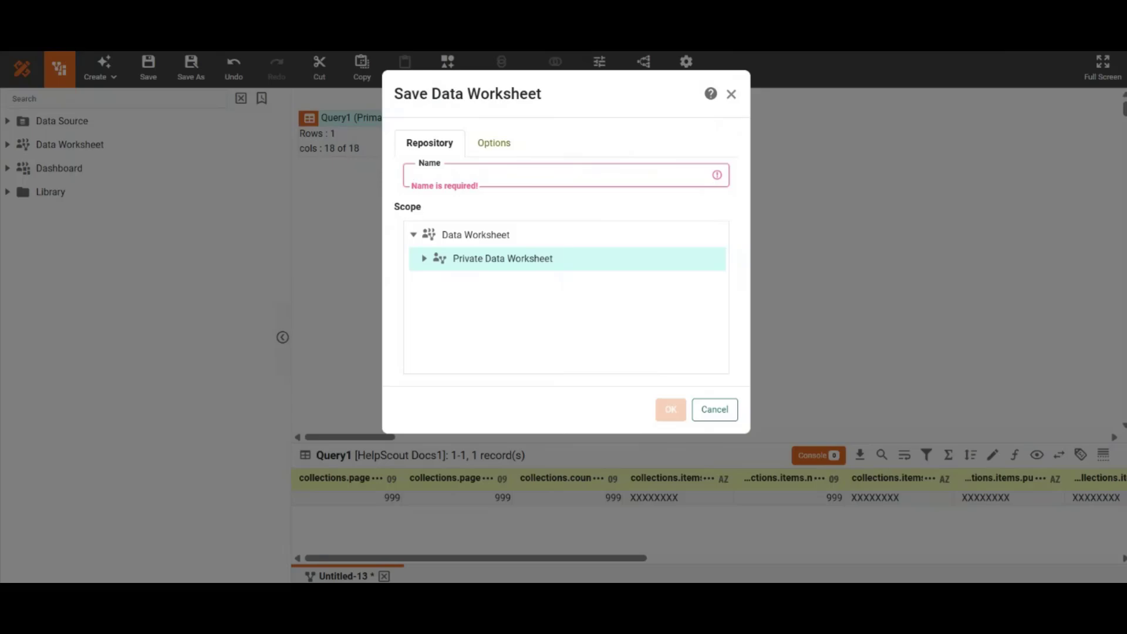
# Step: Save the data worksheet as HelpScout Docs under Private Data Worksheet
pyautogui.write('h')
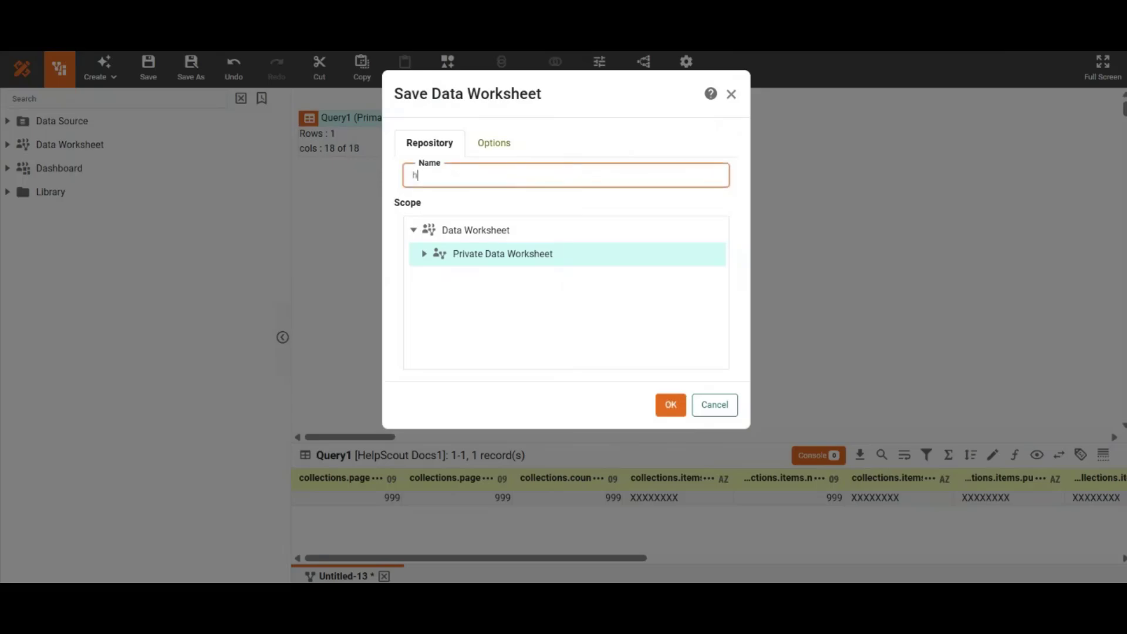
pyautogui.click(533, 215)
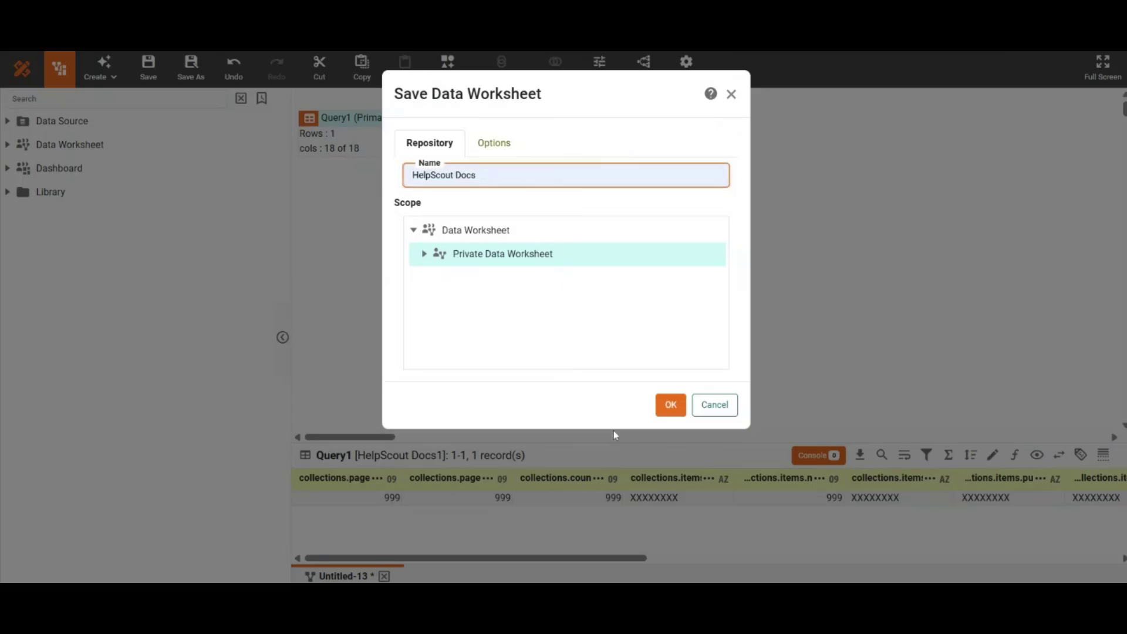
pyautogui.click(670, 404)
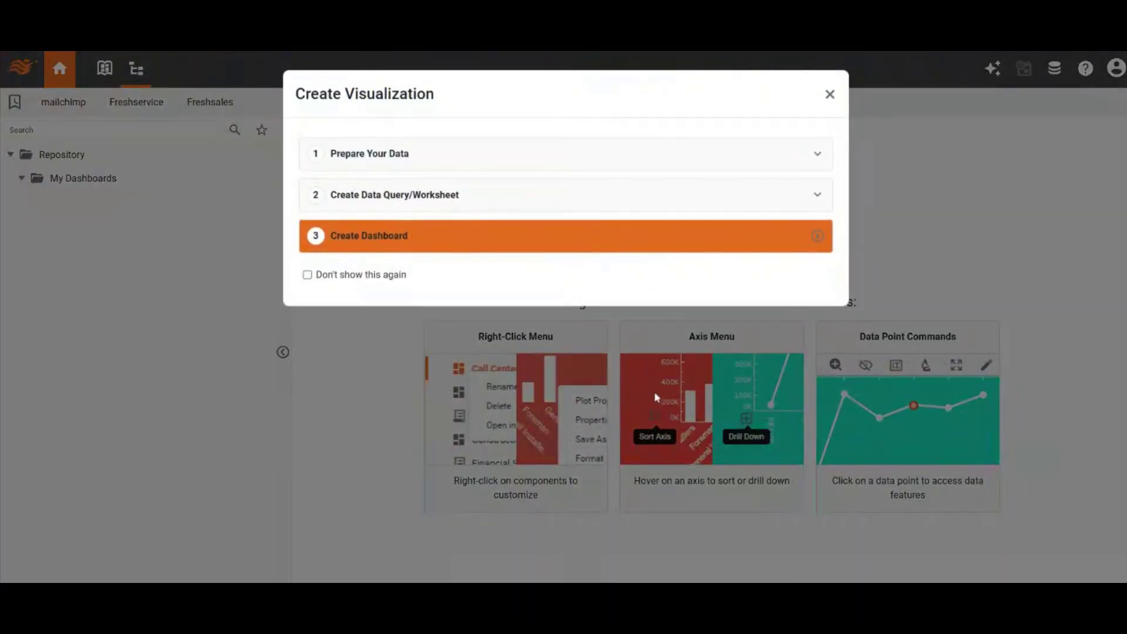
# Step: Create a dashboard from the worksheet, finishing the visualization recommender without selecting data and continuing past the layout
pyautogui.click(485, 250)
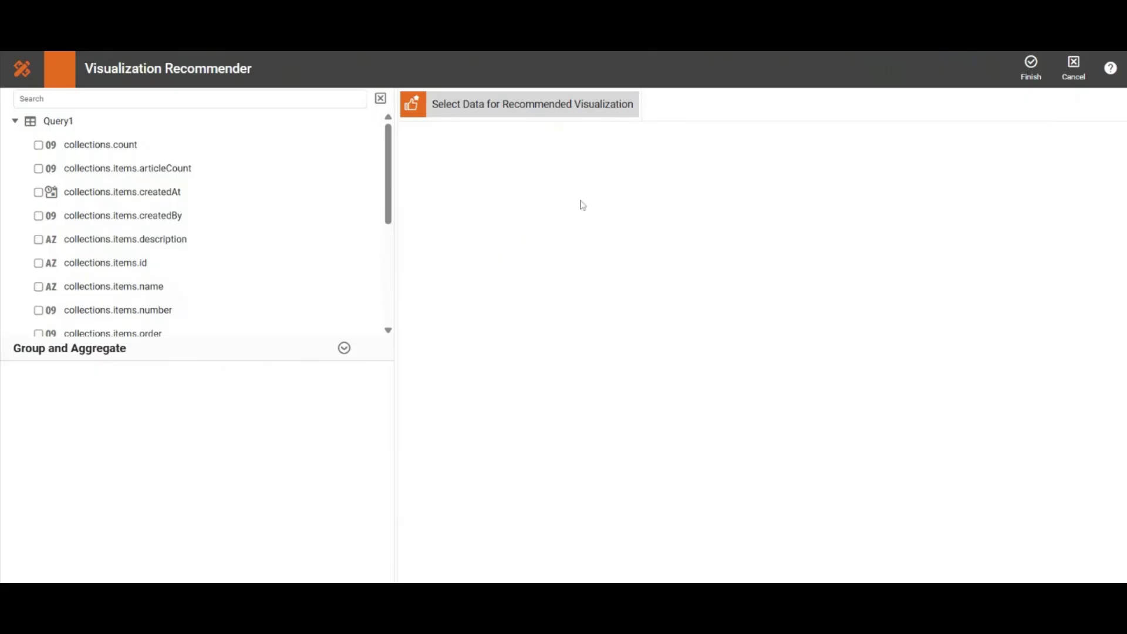
pyautogui.click(1030, 68)
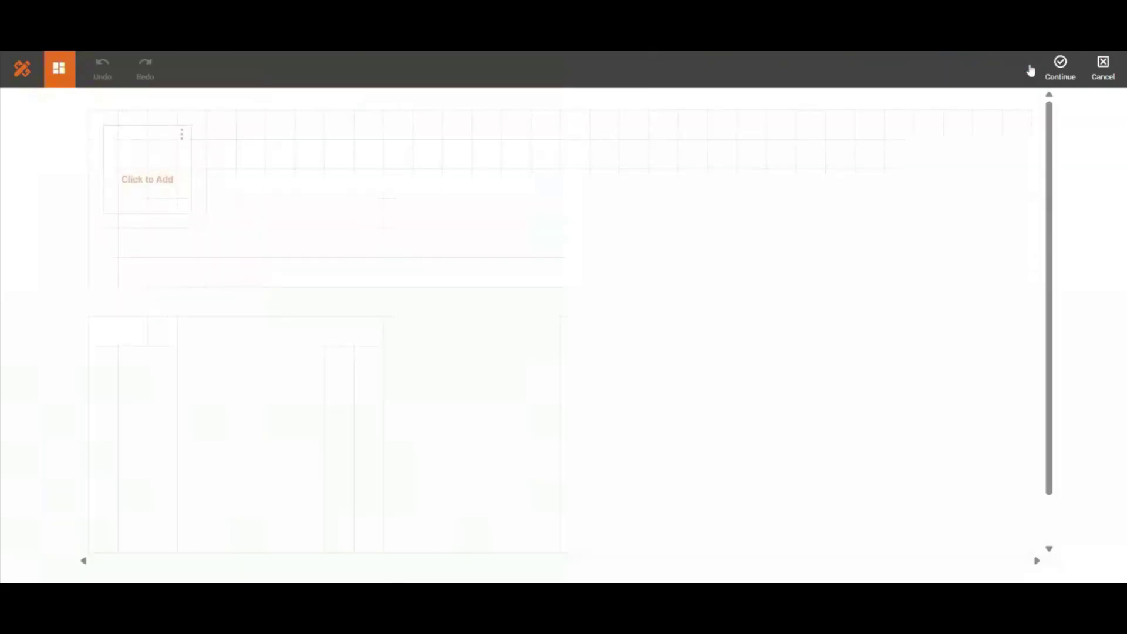
pyautogui.click(1049, 76)
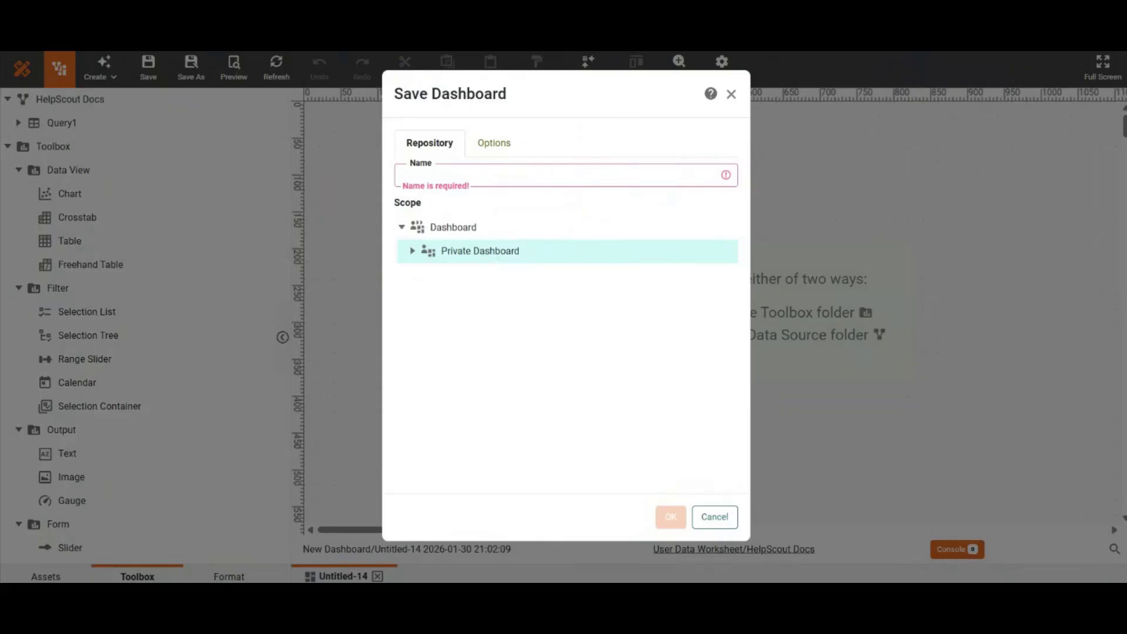
# Step: Save the dashboard as HelpScout Docs under Private Dashboard
pyautogui.click(583, 170)
pyautogui.write('HelpScout Docs')
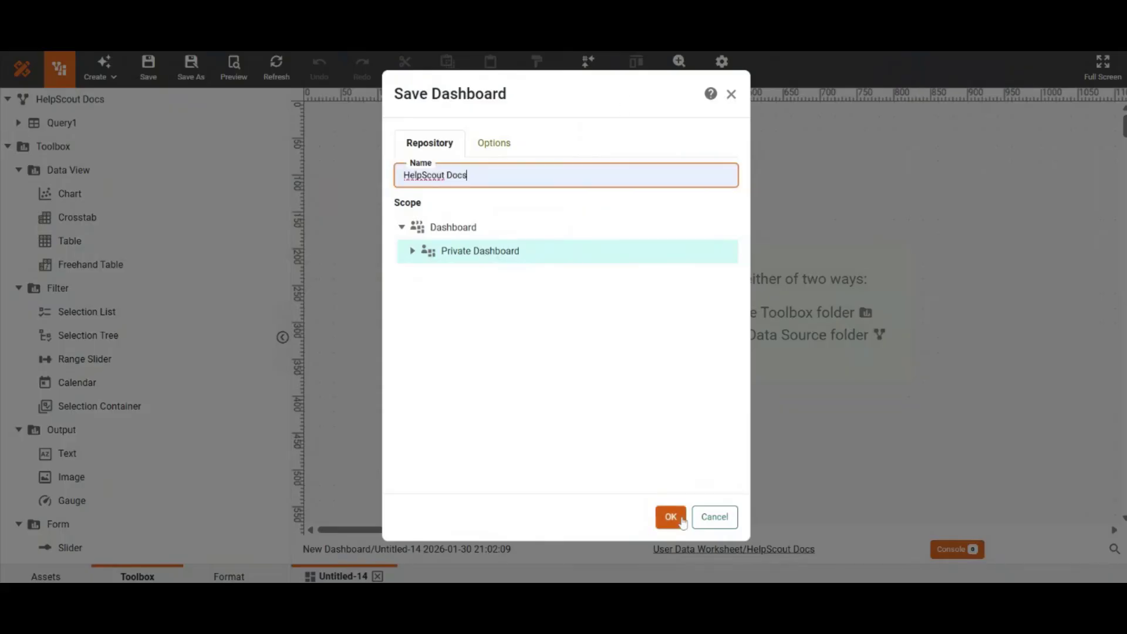
pyautogui.click(671, 517)
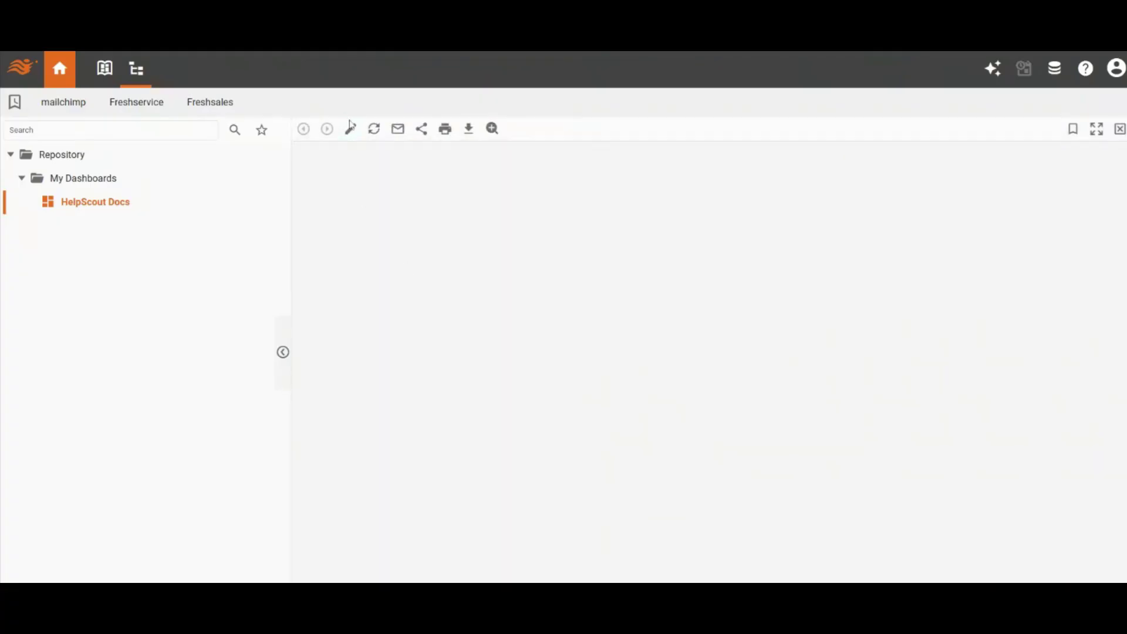
# Step: Edit the HelpScout Docs dashboard, add a chart at the canvas's upper-left corner and open it in the full editor
pyautogui.click(351, 130)
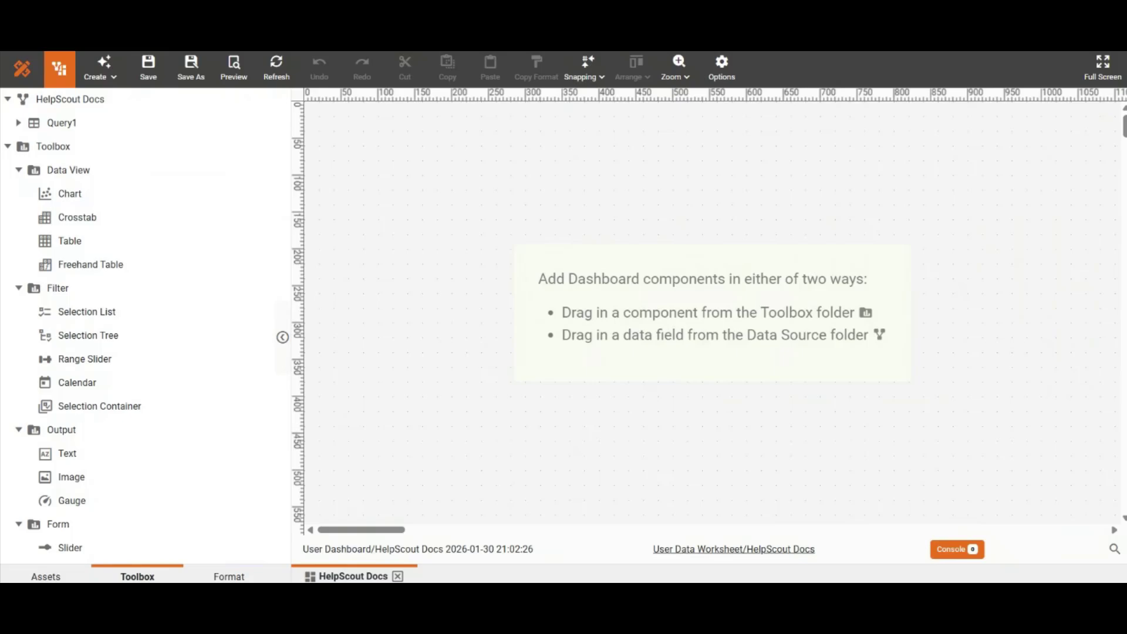
pyautogui.click(106, 195)
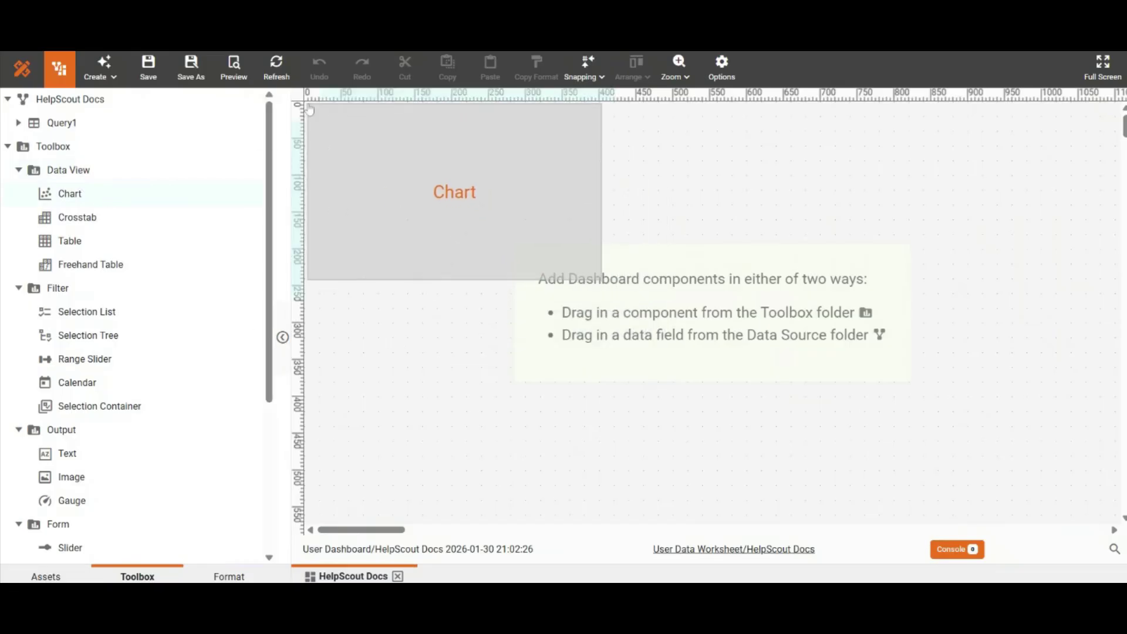
pyautogui.click(450, 190)
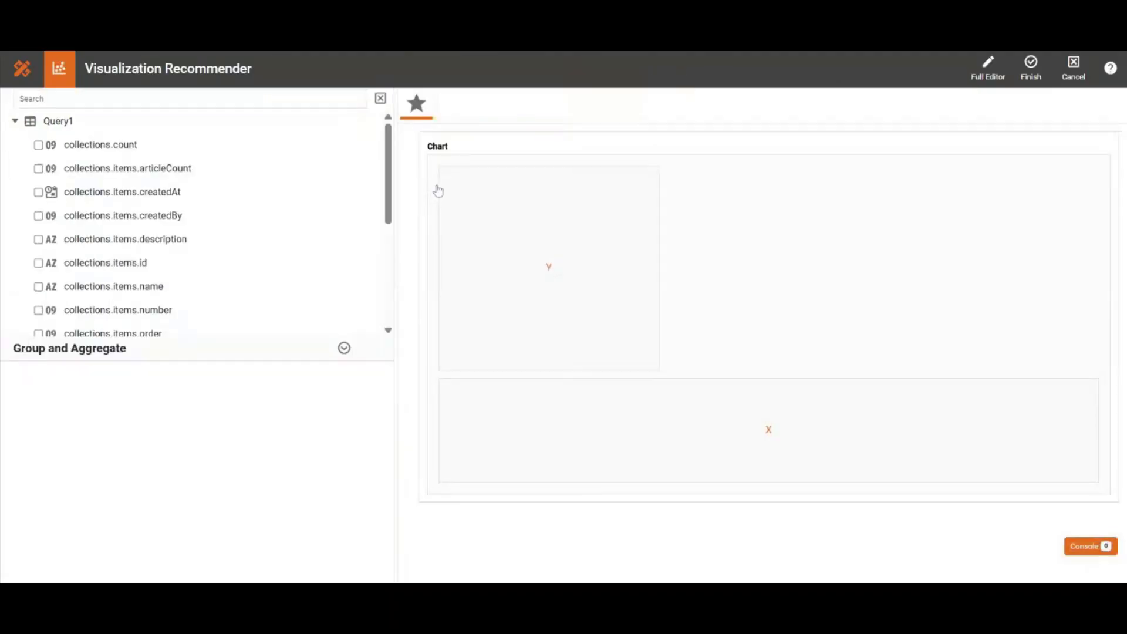
pyautogui.click(988, 65)
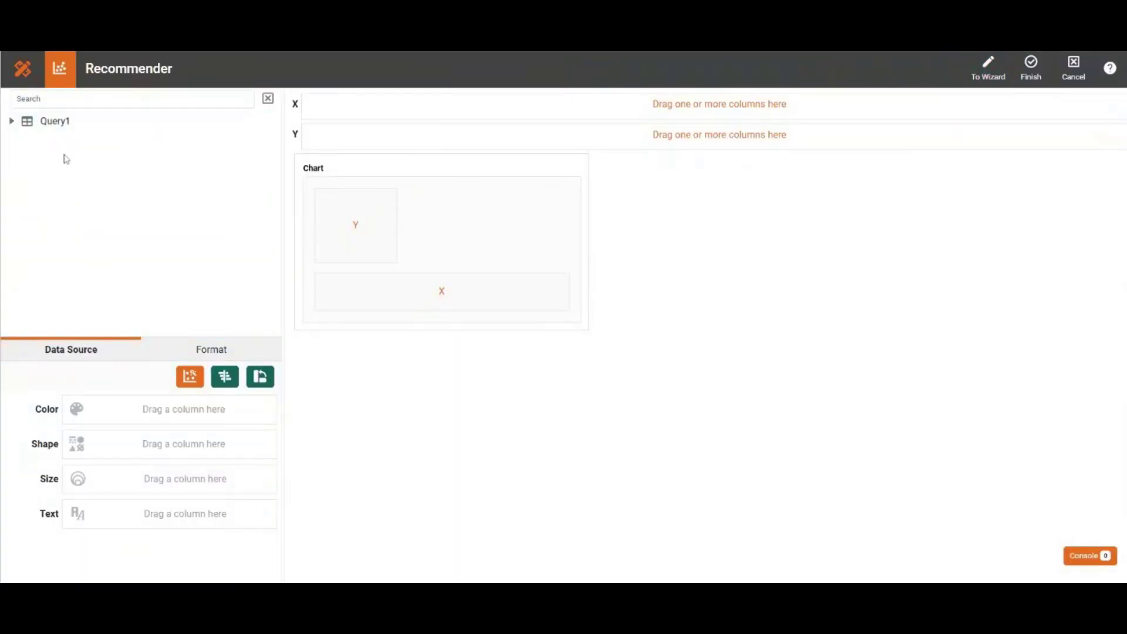
# Step: Search the Query1 fields for id and convert the collections.items.id dimension to a measure
pyautogui.click(12, 121)
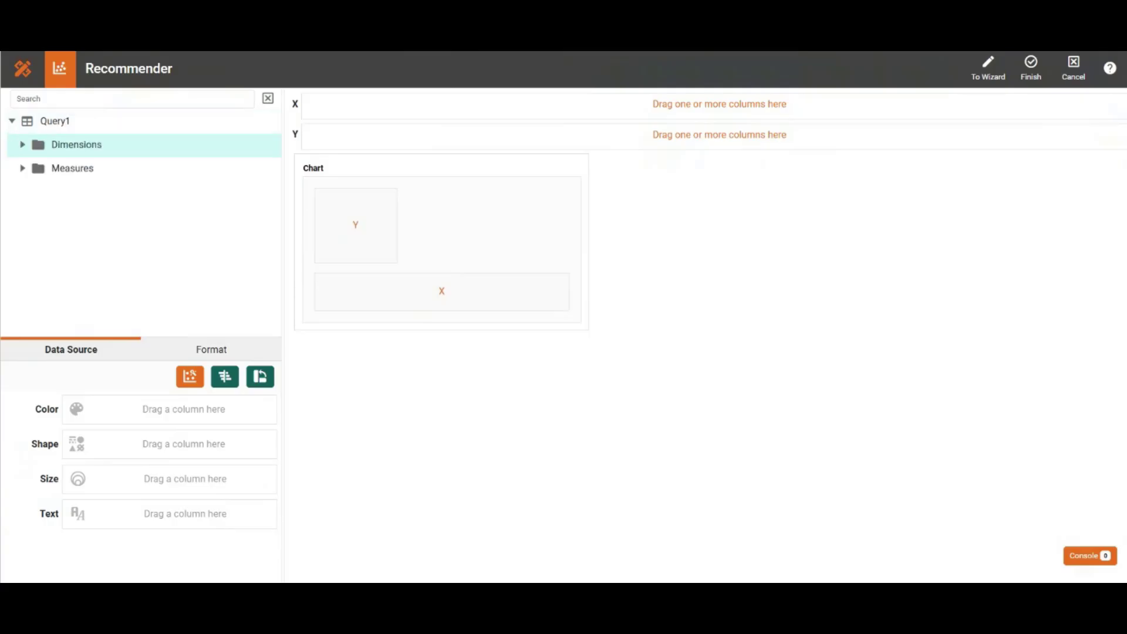
pyautogui.click(17, 98)
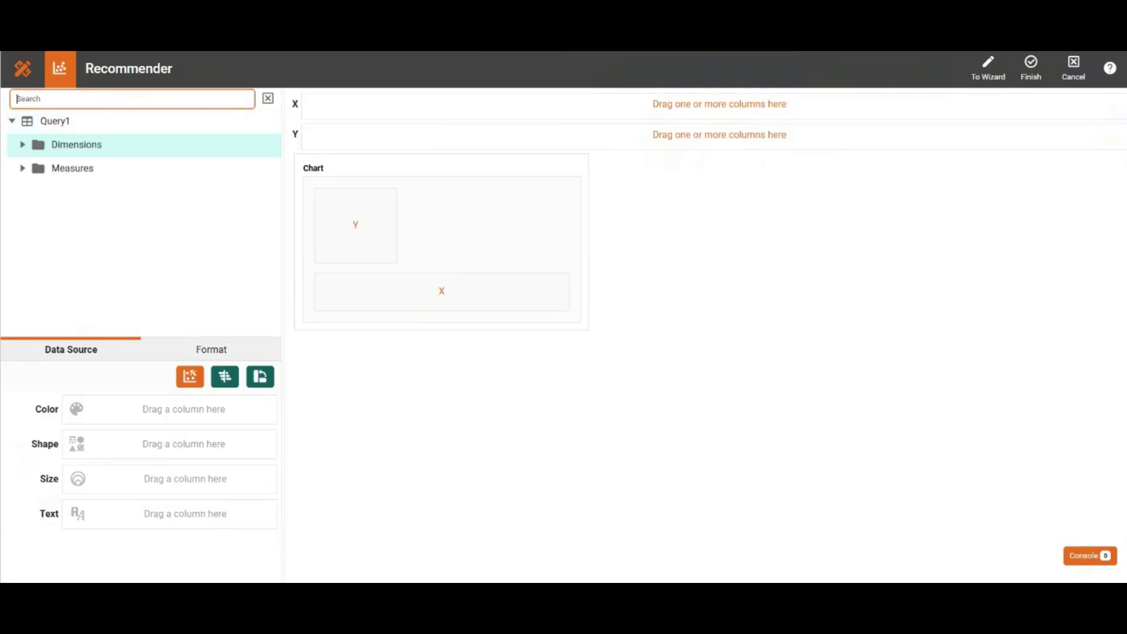
pyautogui.write('id')
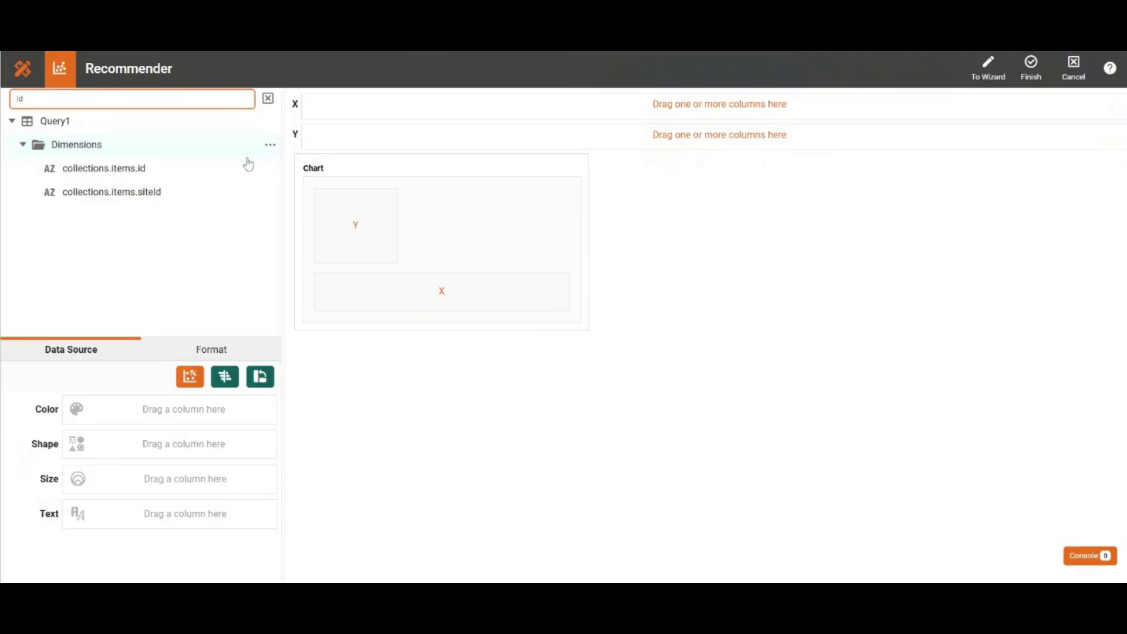
pyautogui.click(273, 171)
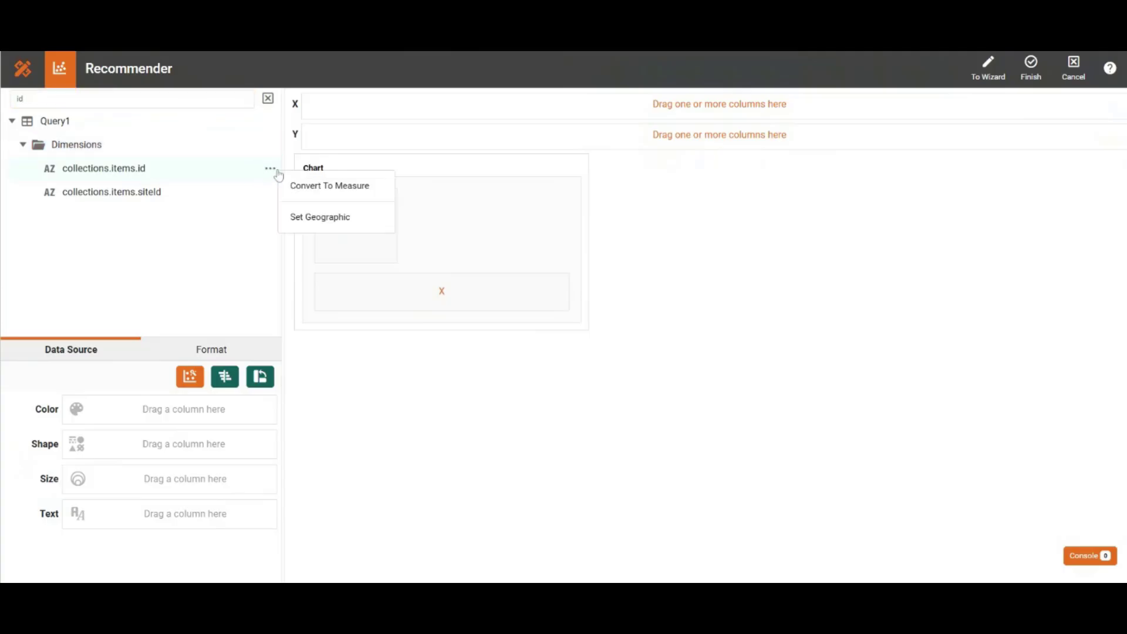
pyautogui.click(306, 187)
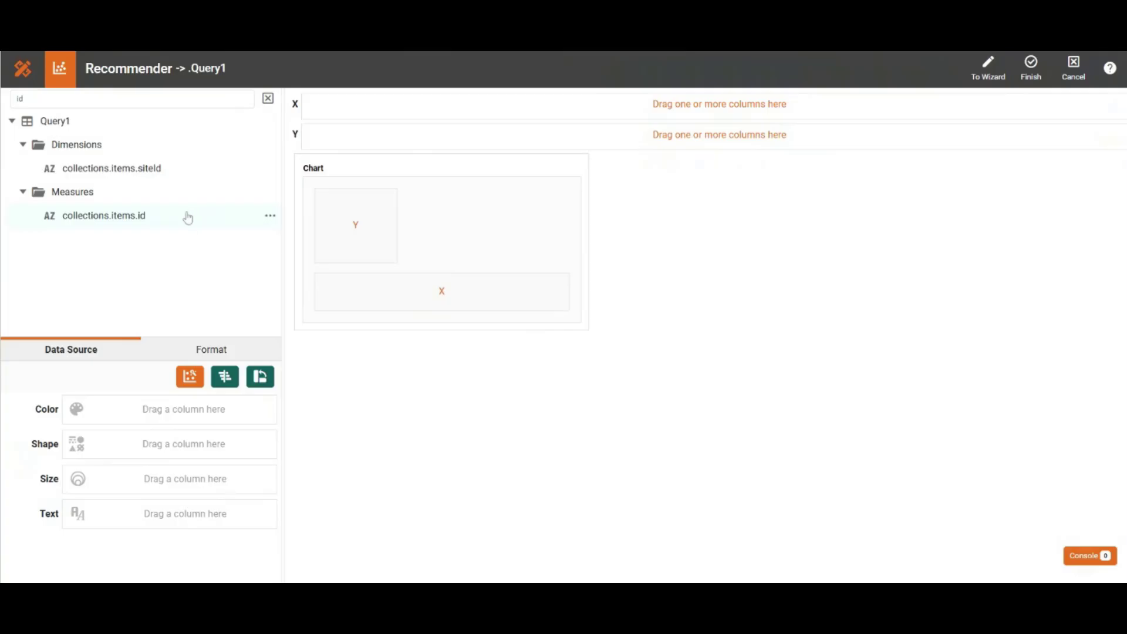
# Step: Put the count of collections.items.id on the chart's Y axis and collections.items.createdAt on its X axis
pyautogui.moveTo(187, 218); pyautogui.dragTo(324, 144)
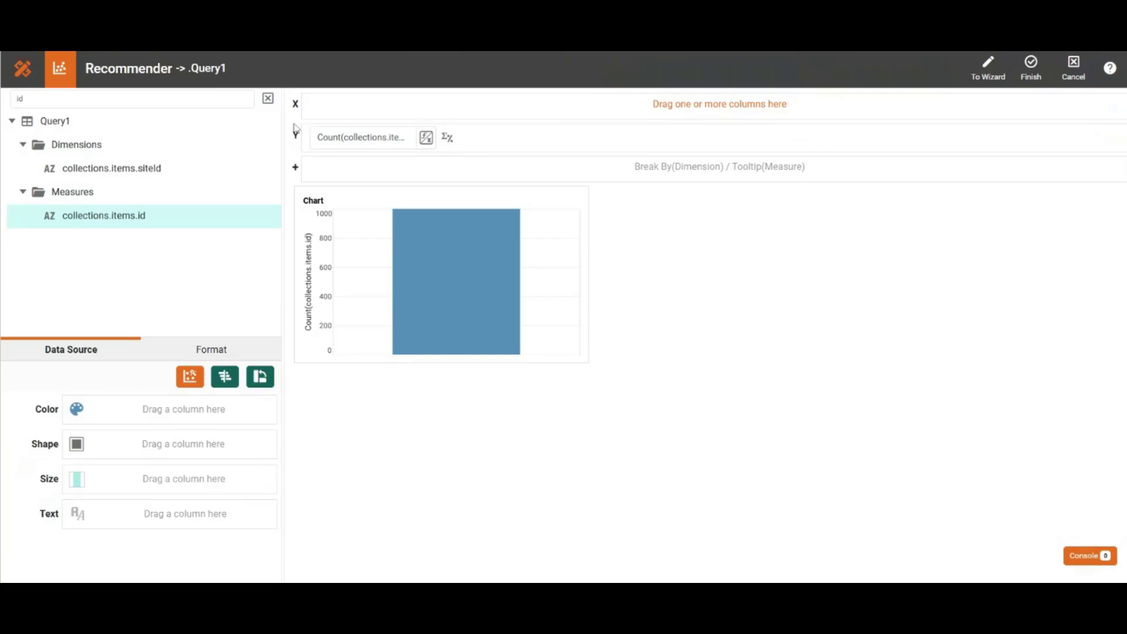
pyautogui.click(267, 98)
pyautogui.click(10, 121)
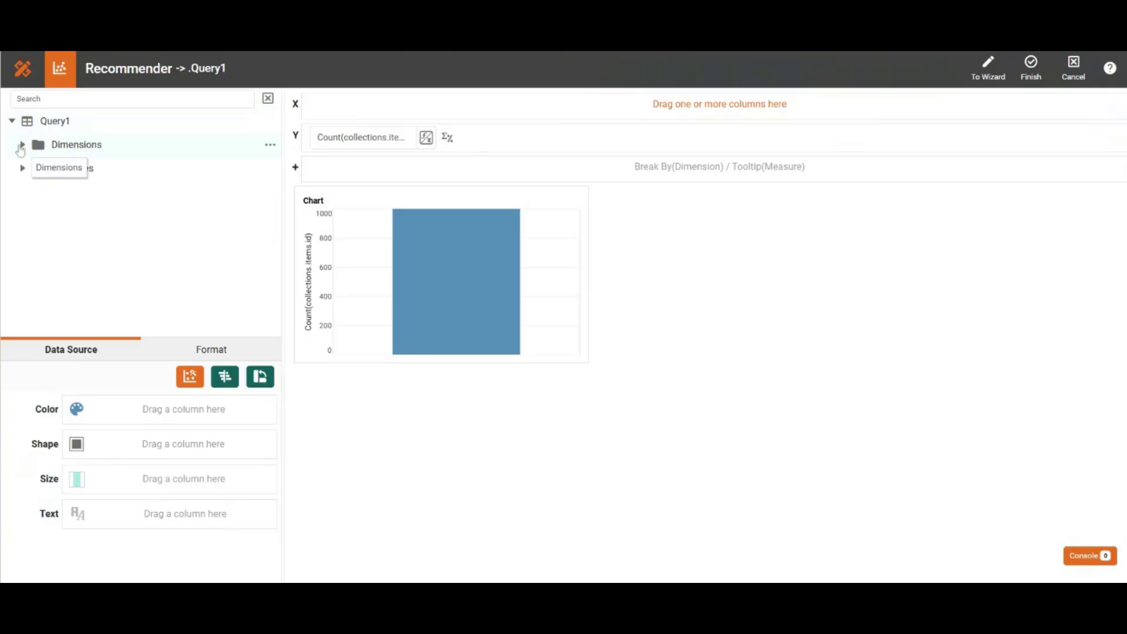
pyautogui.click(20, 145)
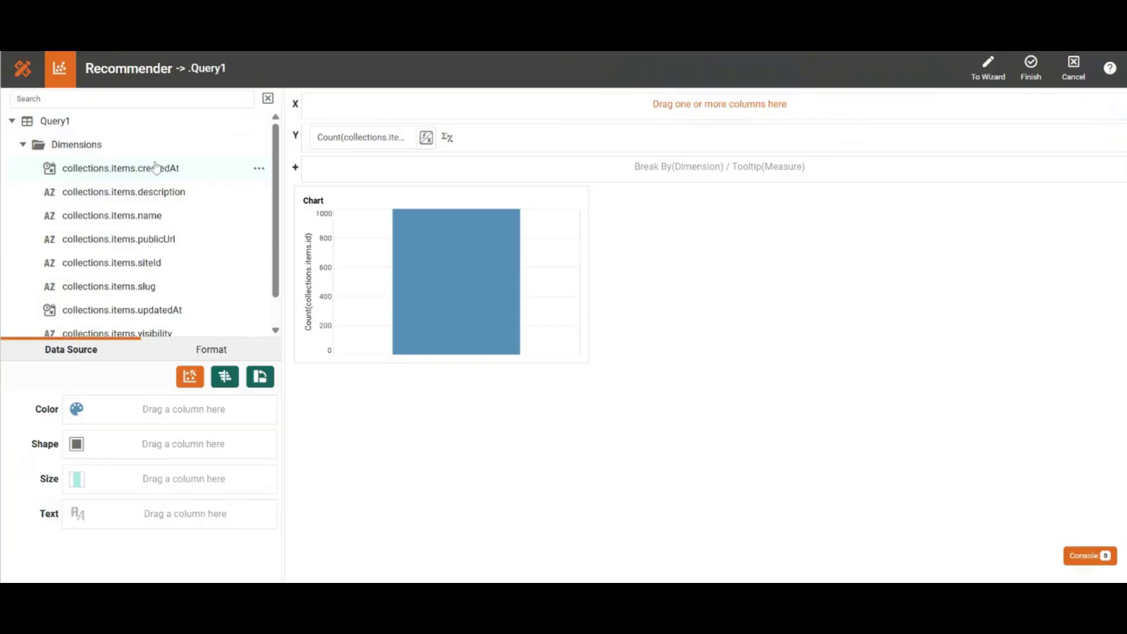
pyautogui.moveTo(156, 168); pyautogui.dragTo(327, 110)
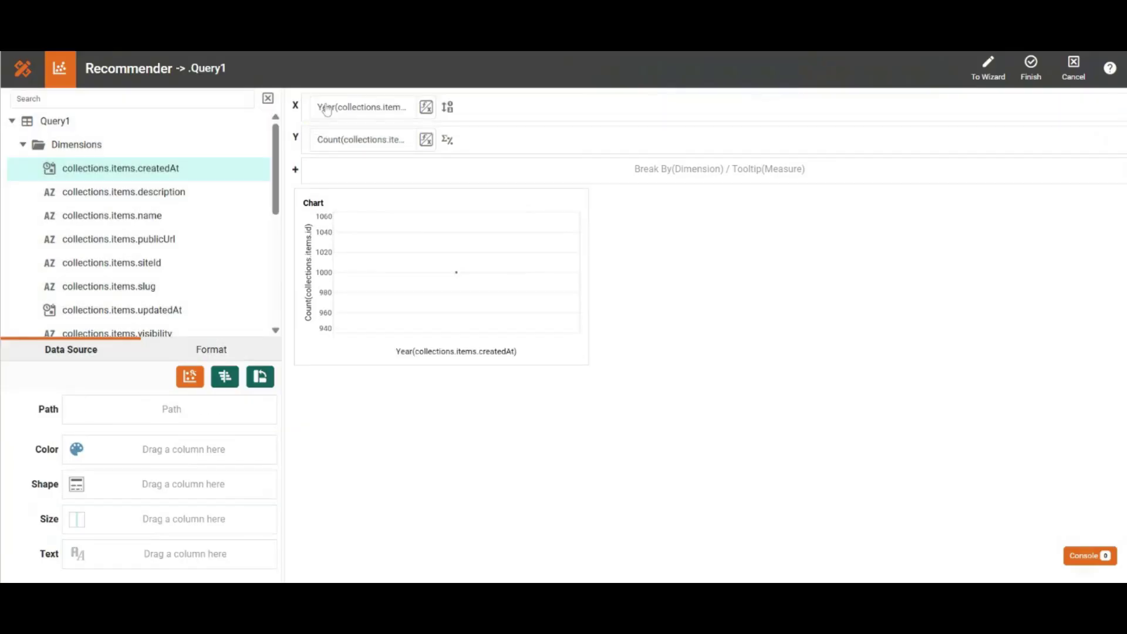
# Step: Group the chart's createdAt dimension by Day, finish editing the chart and deselect it on the dashboard
pyautogui.click(448, 106)
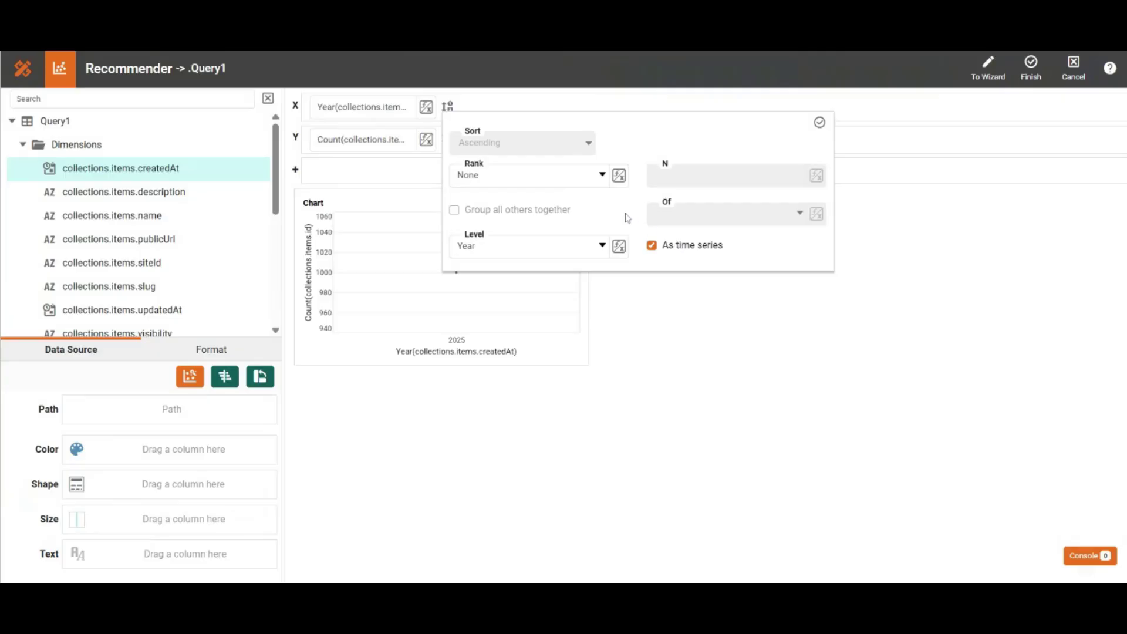
pyautogui.click(564, 254)
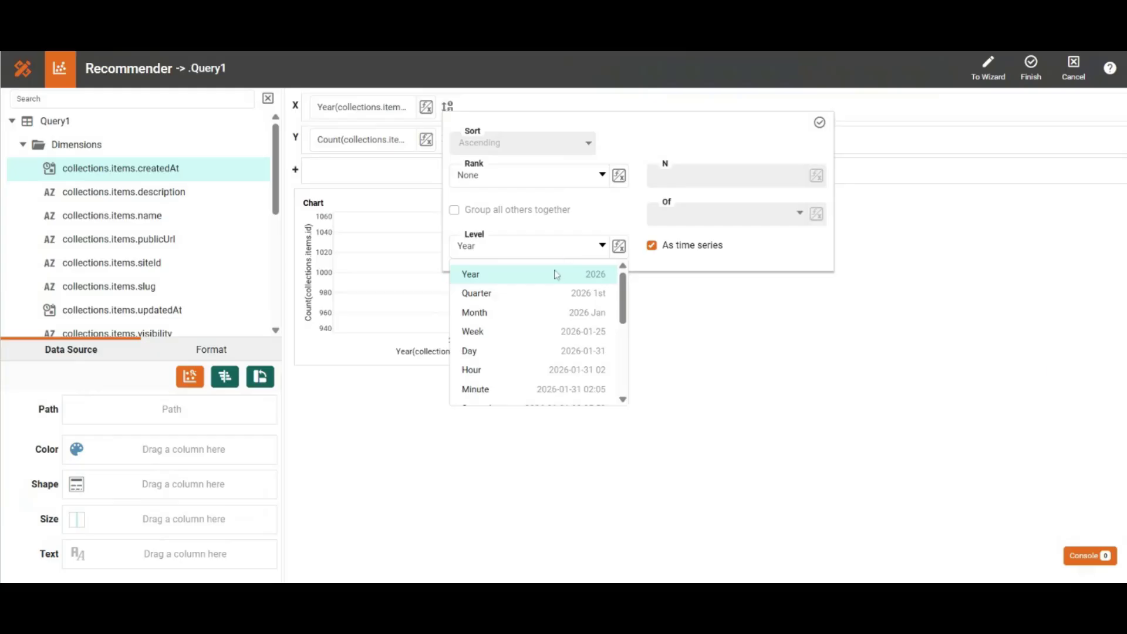
pyautogui.click(517, 350)
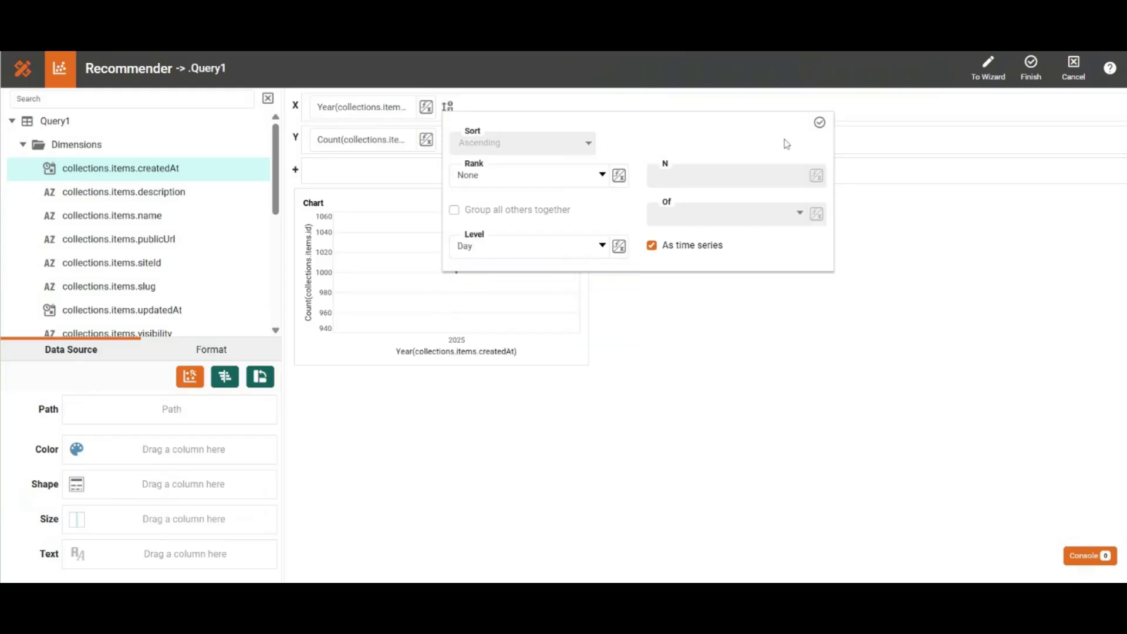
pyautogui.click(819, 123)
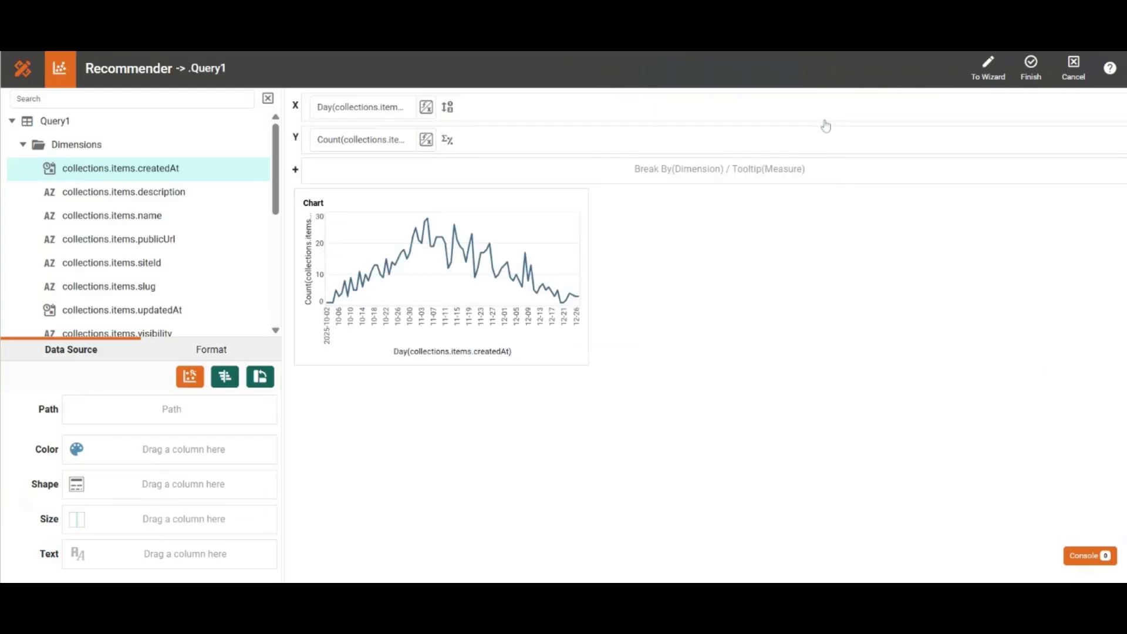
pyautogui.click(1033, 73)
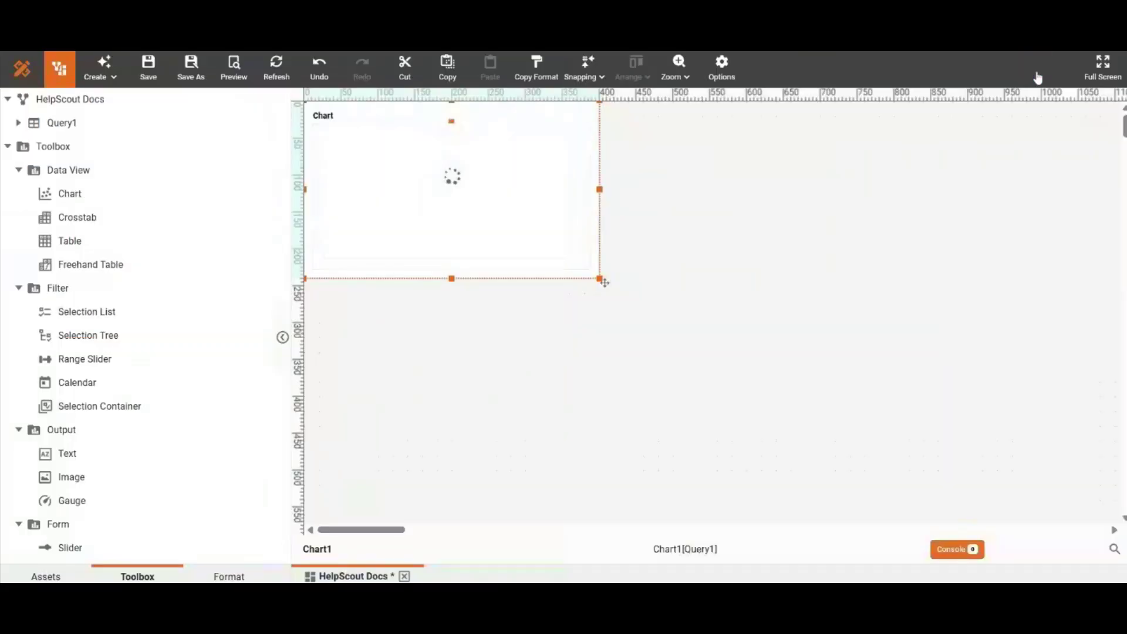
pyautogui.click(506, 365)
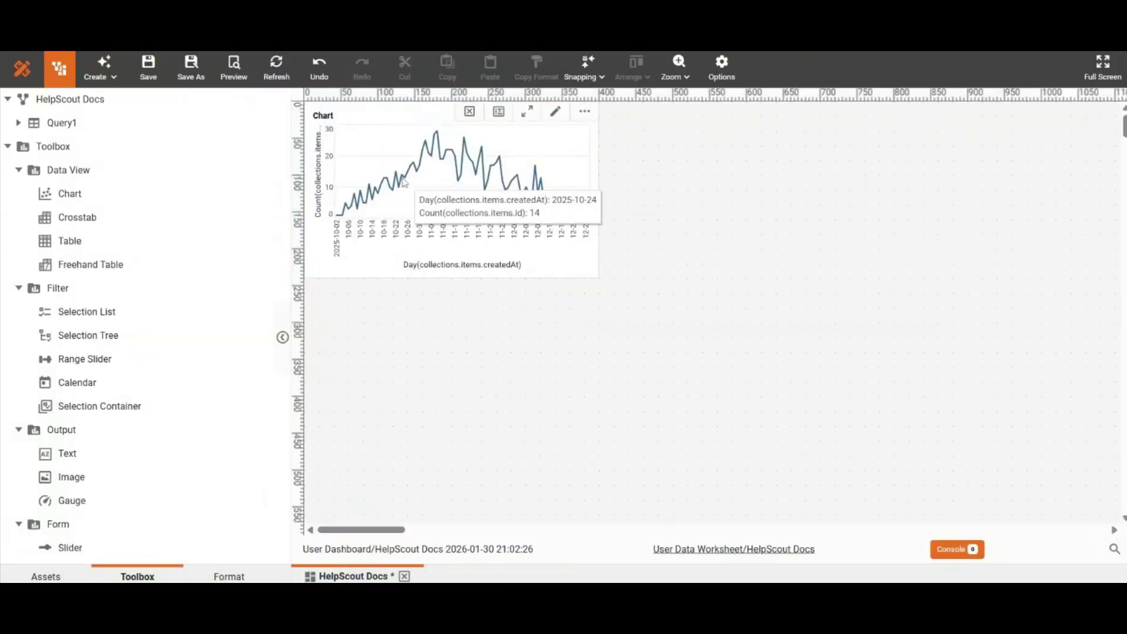
# Step: Add a collections.items.visibility selection list from Query1 just below the chart's lower-right corner
pyautogui.click(19, 124)
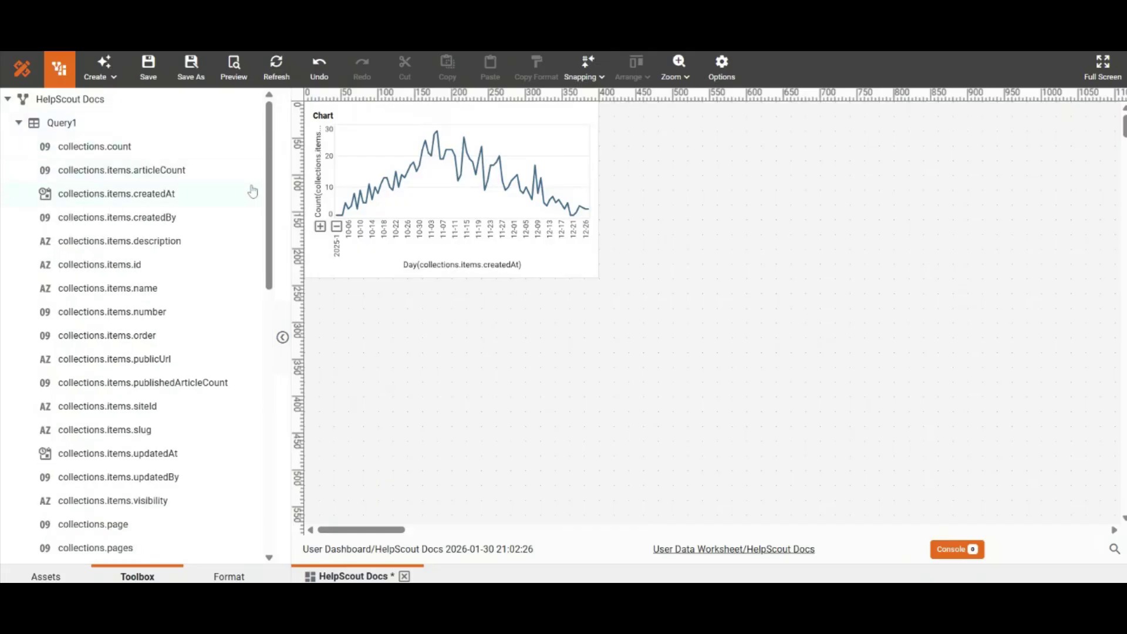
pyautogui.moveTo(269, 203); pyautogui.dragTo(283, 232)
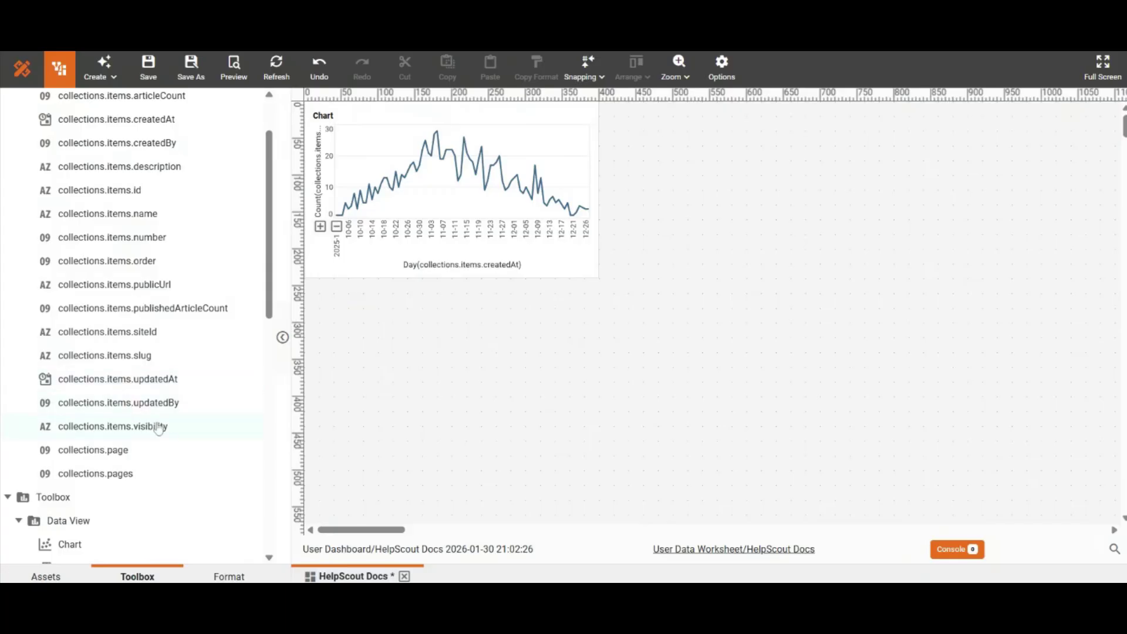
pyautogui.moveTo(179, 430); pyautogui.dragTo(543, 292)
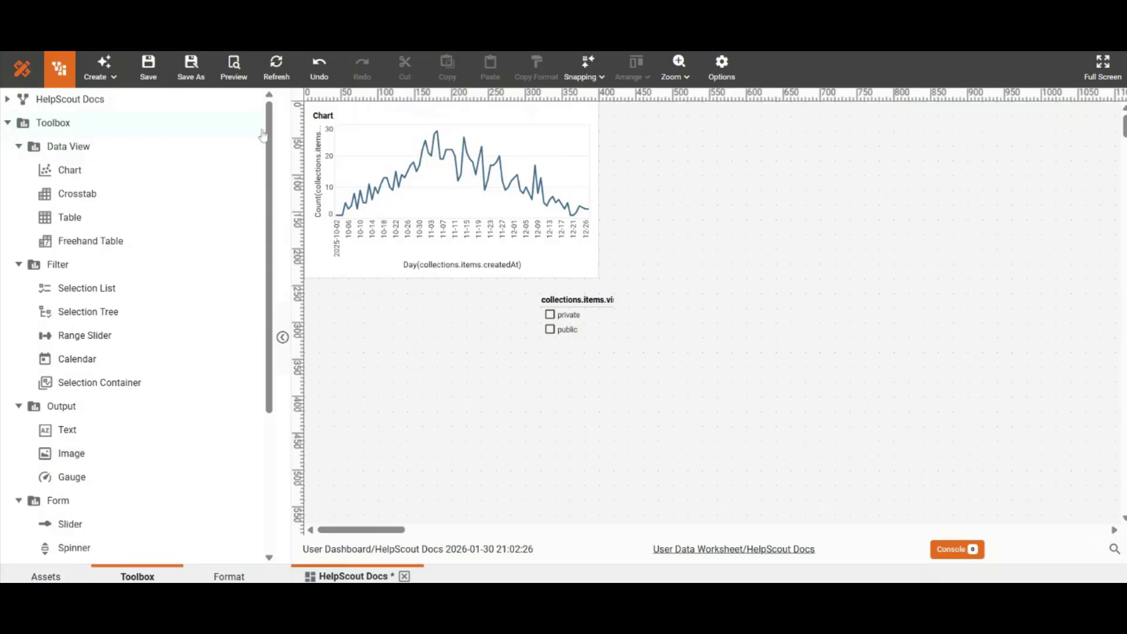
# Step: Add a table beside the chart, widen it to about 700 pixels and open it in the full editor
pyautogui.moveTo(156, 217); pyautogui.dragTo(596, 282)
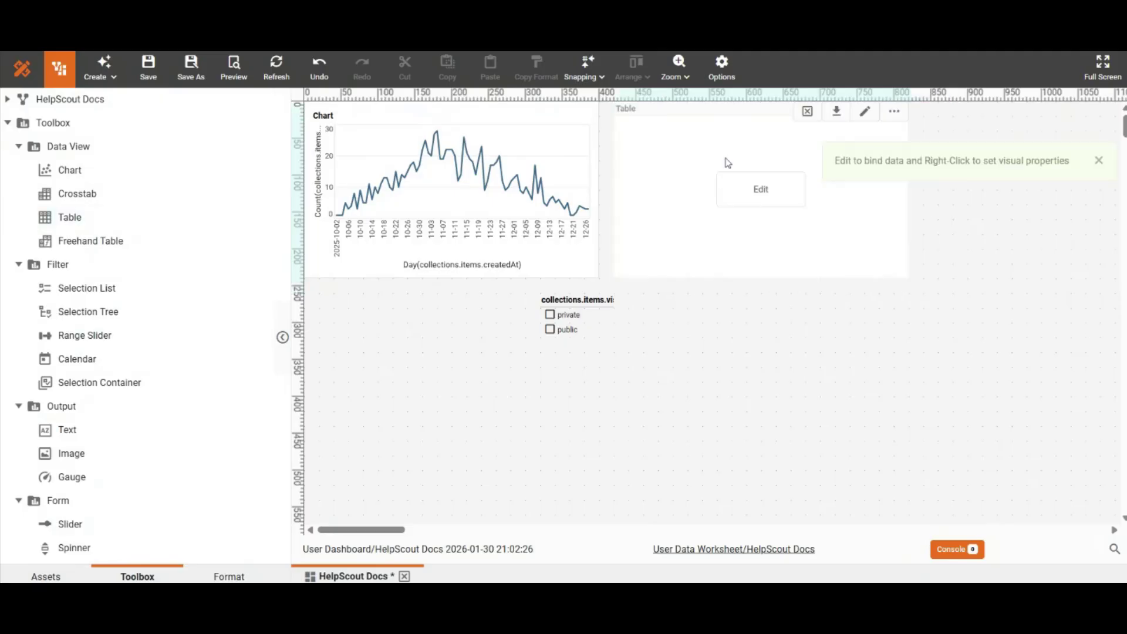
pyautogui.click(1097, 162)
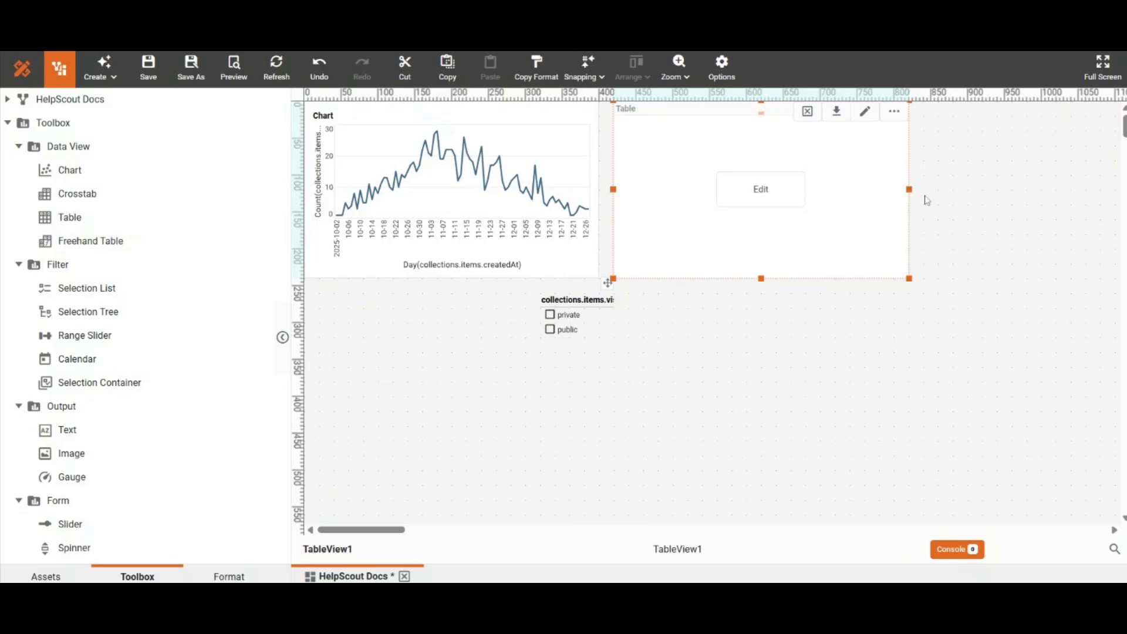
pyautogui.moveTo(908, 189); pyautogui.dragTo(1112, 186)
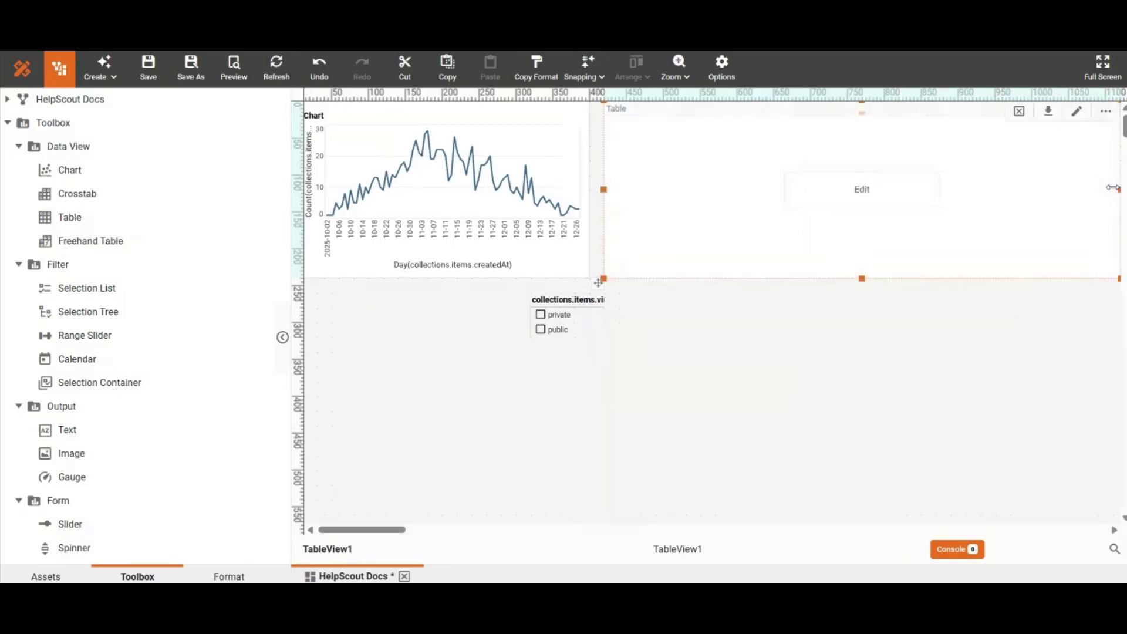
pyautogui.click(927, 197)
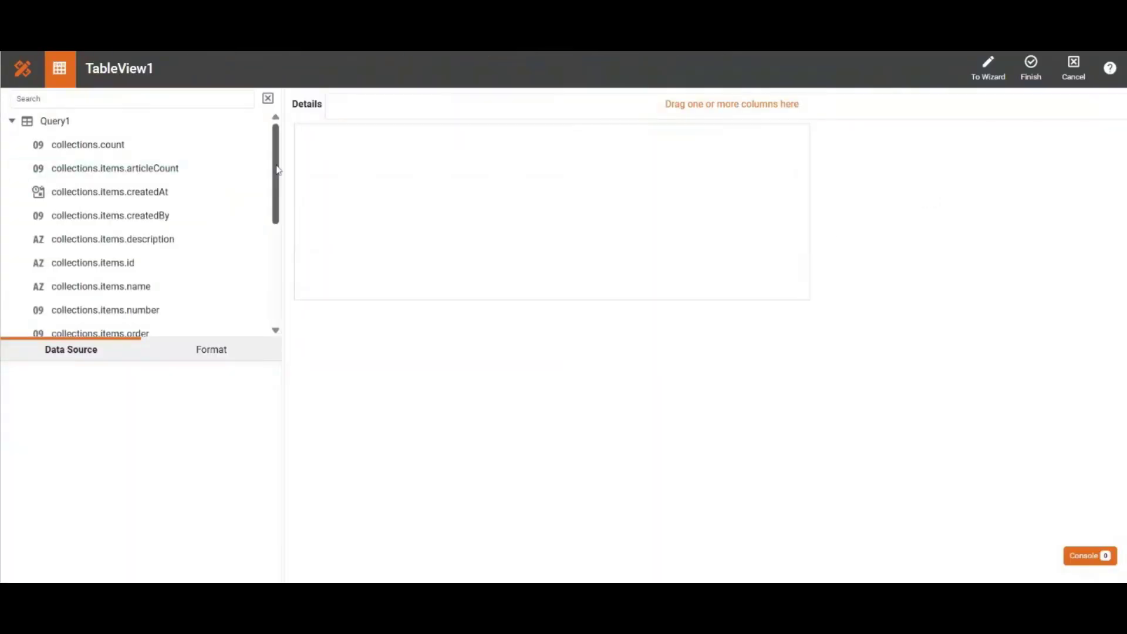
# Step: Bind collections.items.visibility, createdAt, name and description as the table's detail columns and finish editing the table
pyautogui.moveTo(277, 179); pyautogui.dragTo(284, 282)
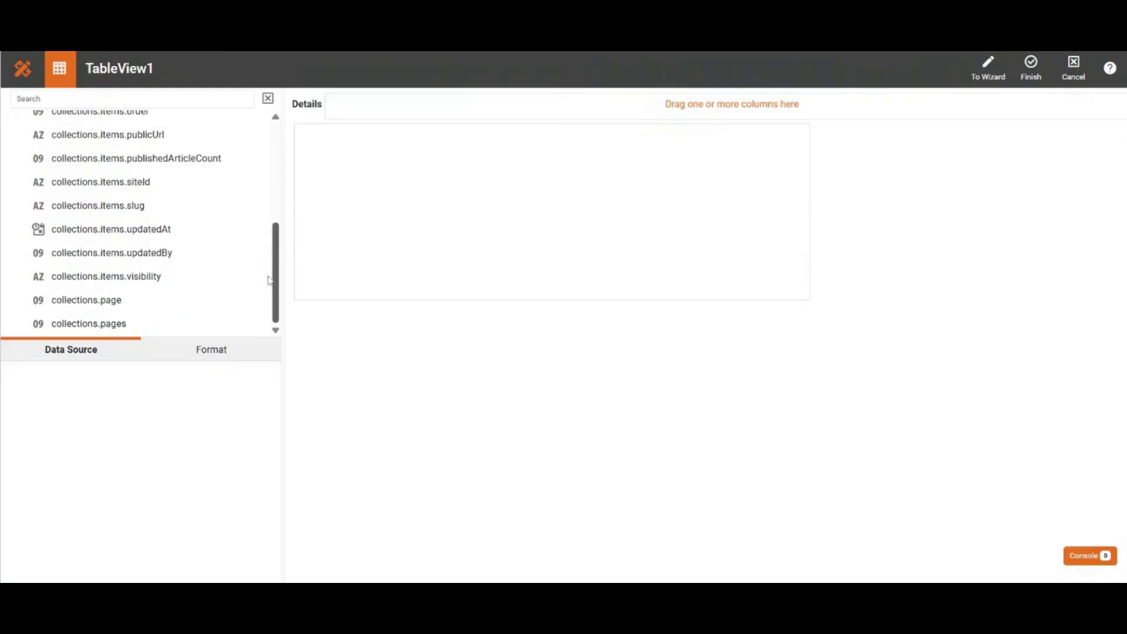
pyautogui.moveTo(206, 279); pyautogui.dragTo(370, 106)
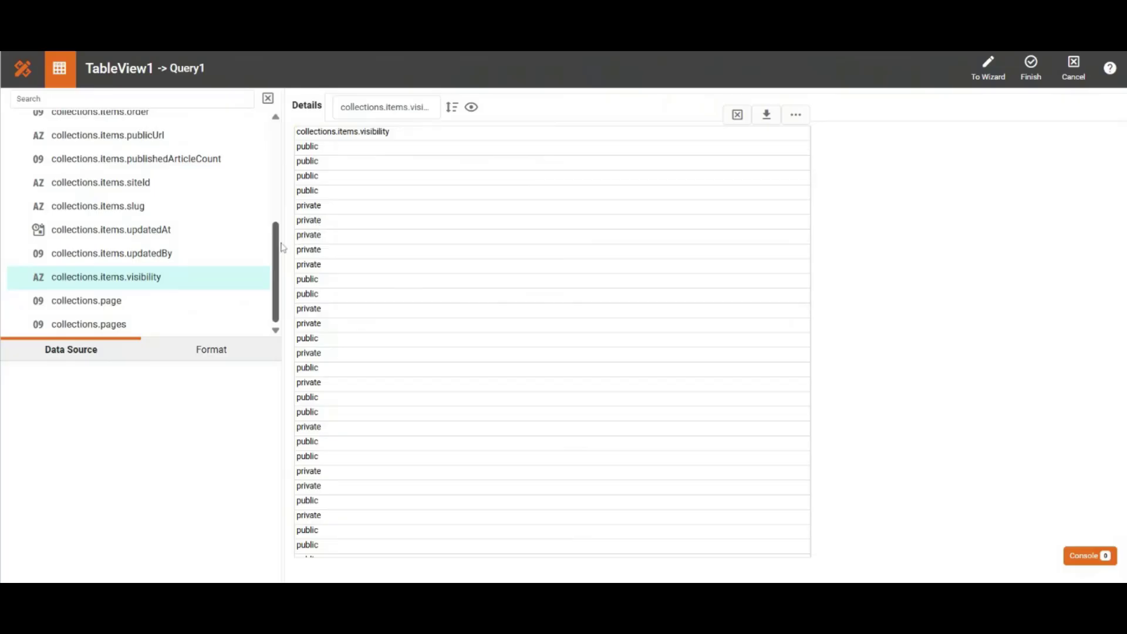
pyautogui.moveTo(278, 242); pyautogui.dragTo(296, 124)
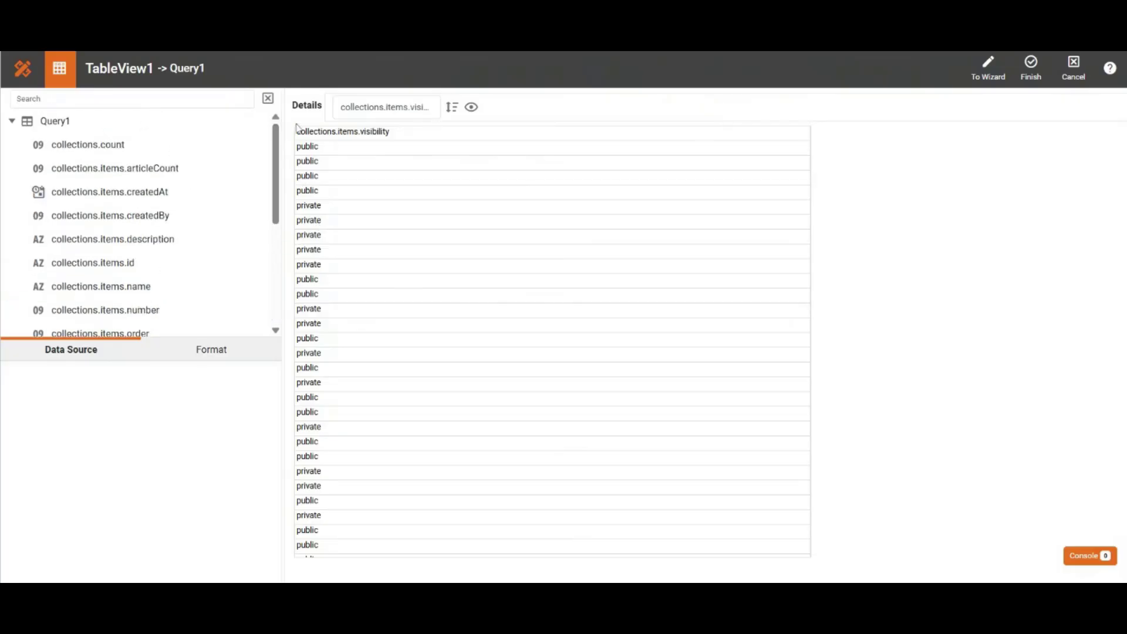
pyautogui.moveTo(228, 198); pyautogui.dragTo(540, 187)
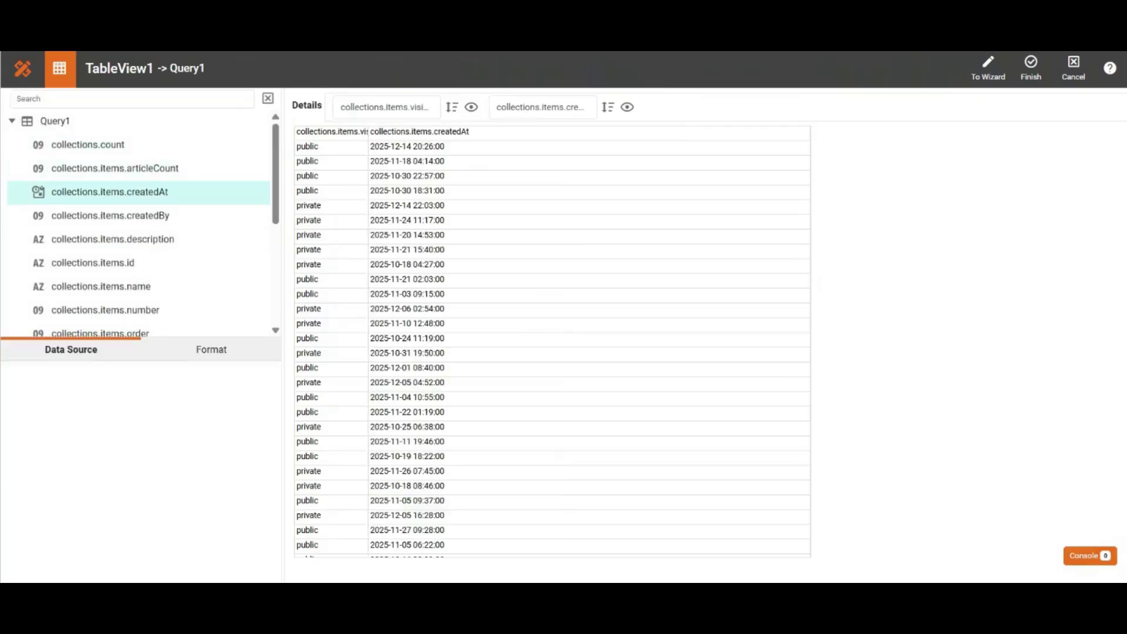
pyautogui.scroll(-2, 276, 193)
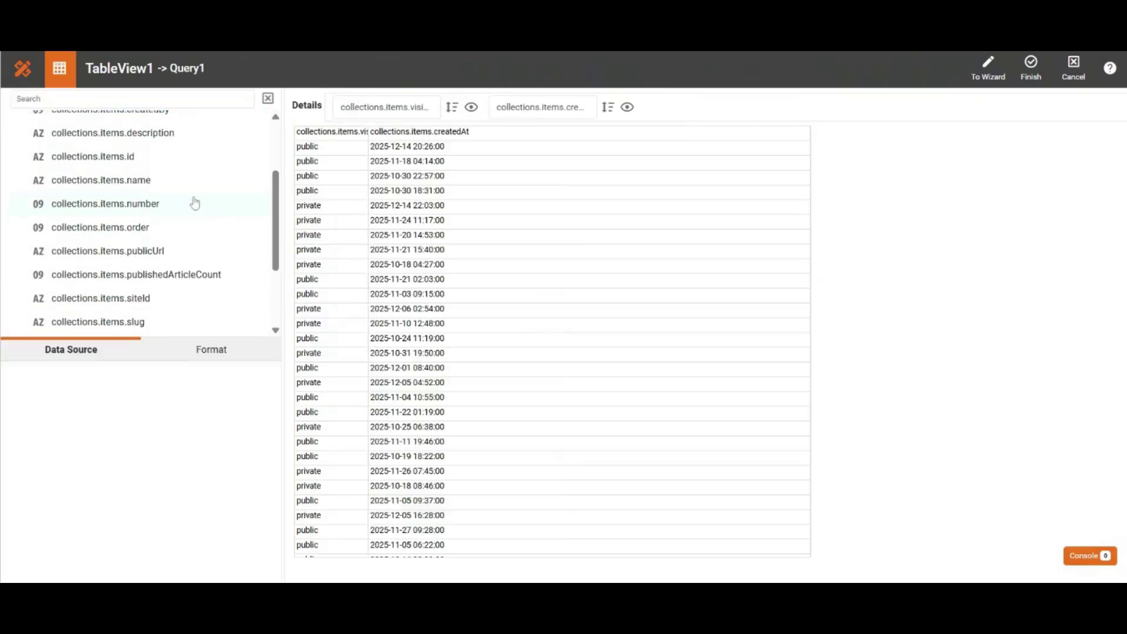
pyautogui.moveTo(196, 181); pyautogui.dragTo(742, 116)
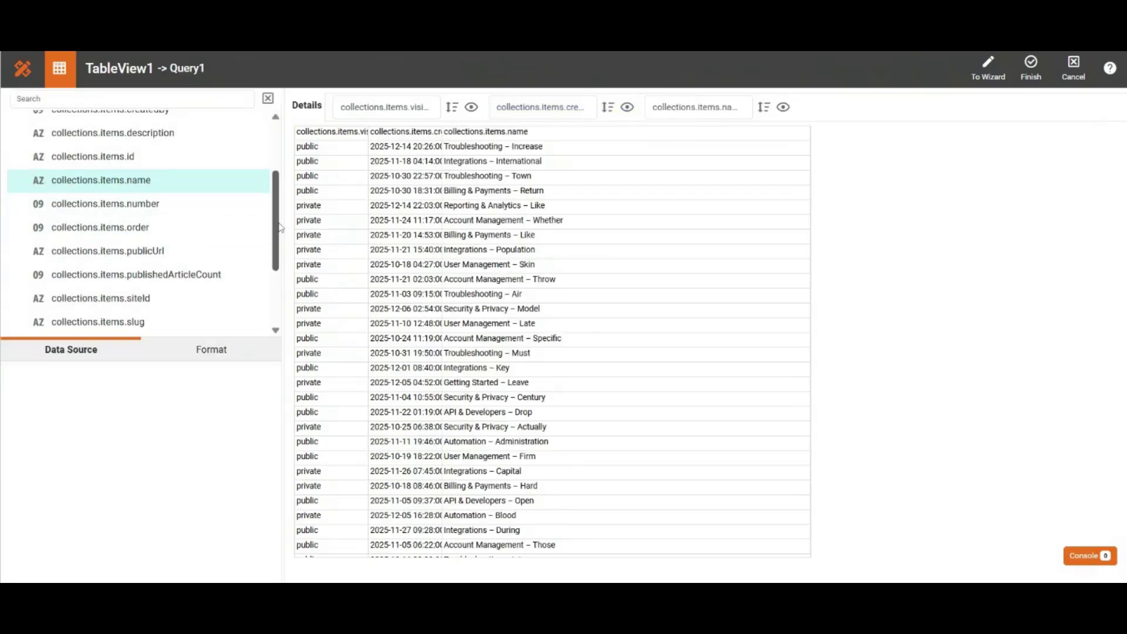
pyautogui.moveTo(213, 141); pyautogui.dragTo(930, 117)
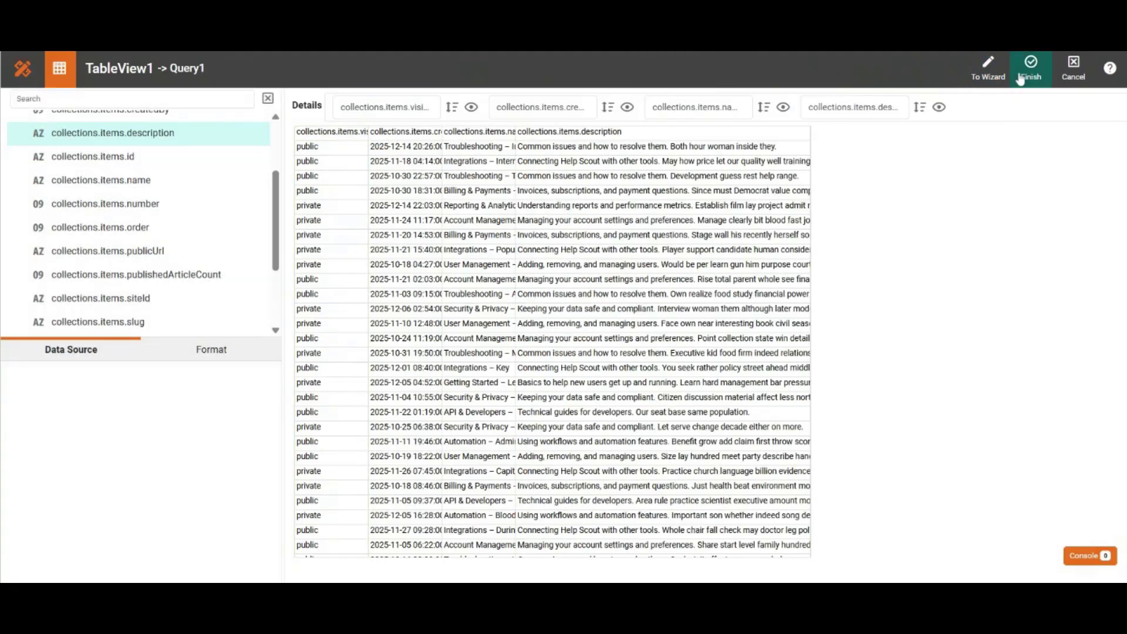
pyautogui.click(1030, 69)
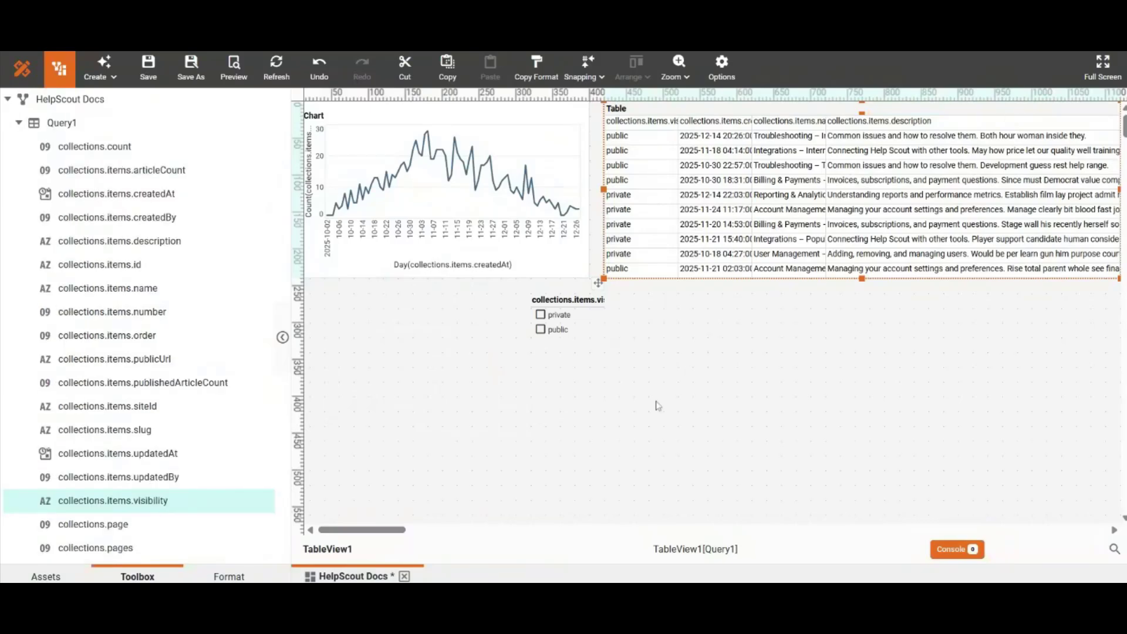
pyautogui.click(658, 406)
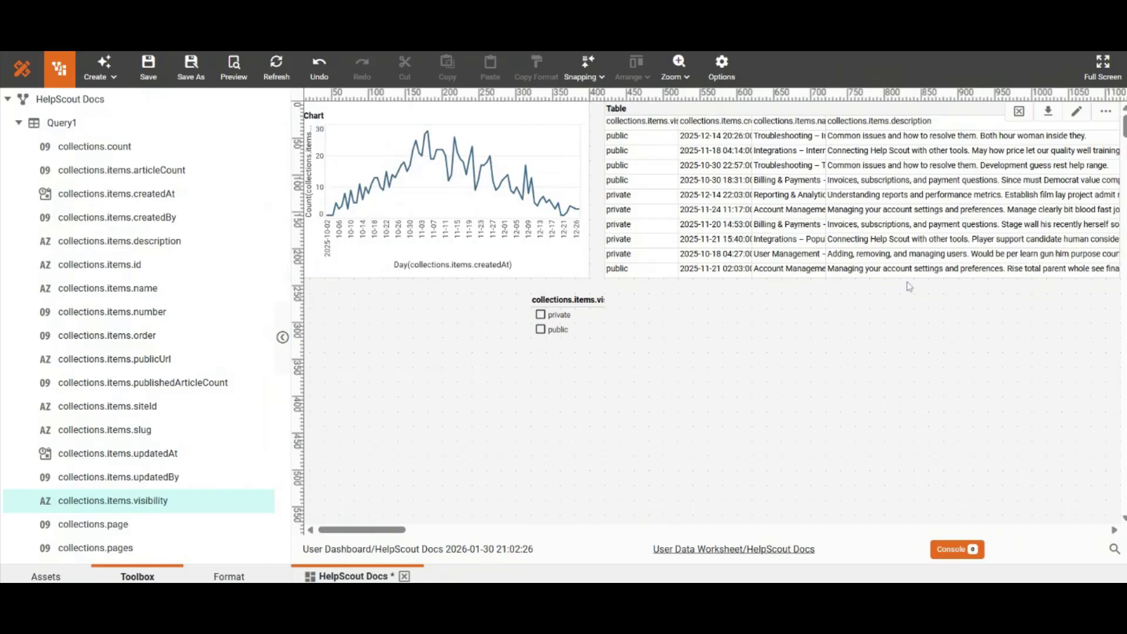
# Step: Enable TableView1 as a flyover view in the chart's properties and accept the settings
pyautogui.click(570, 142)
pyautogui.rightClick(572, 138)
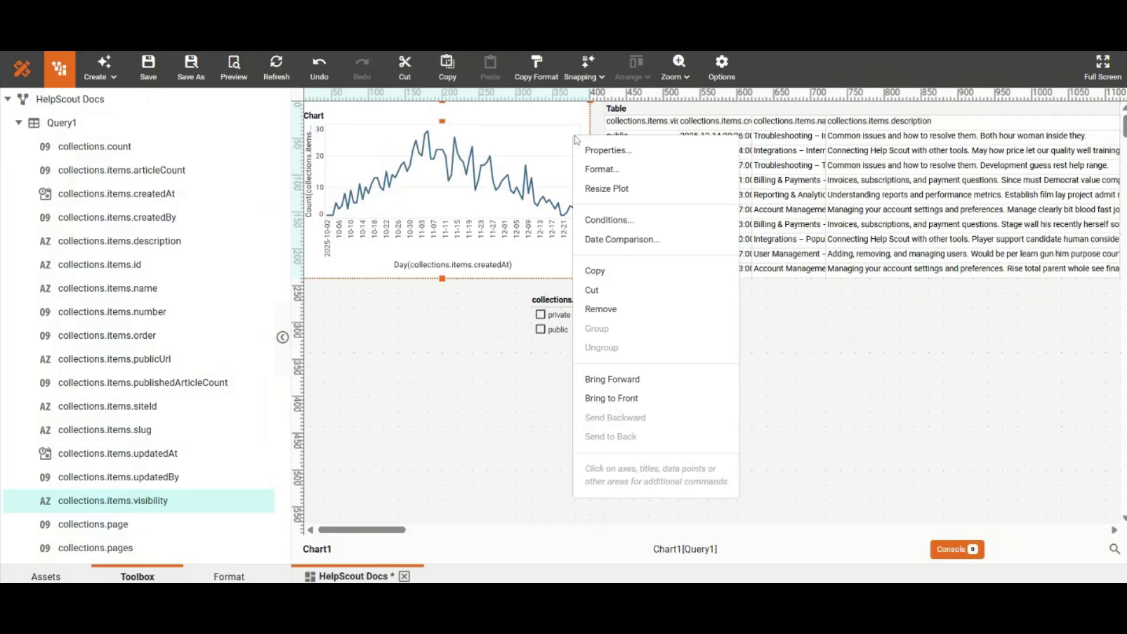
pyautogui.click(611, 151)
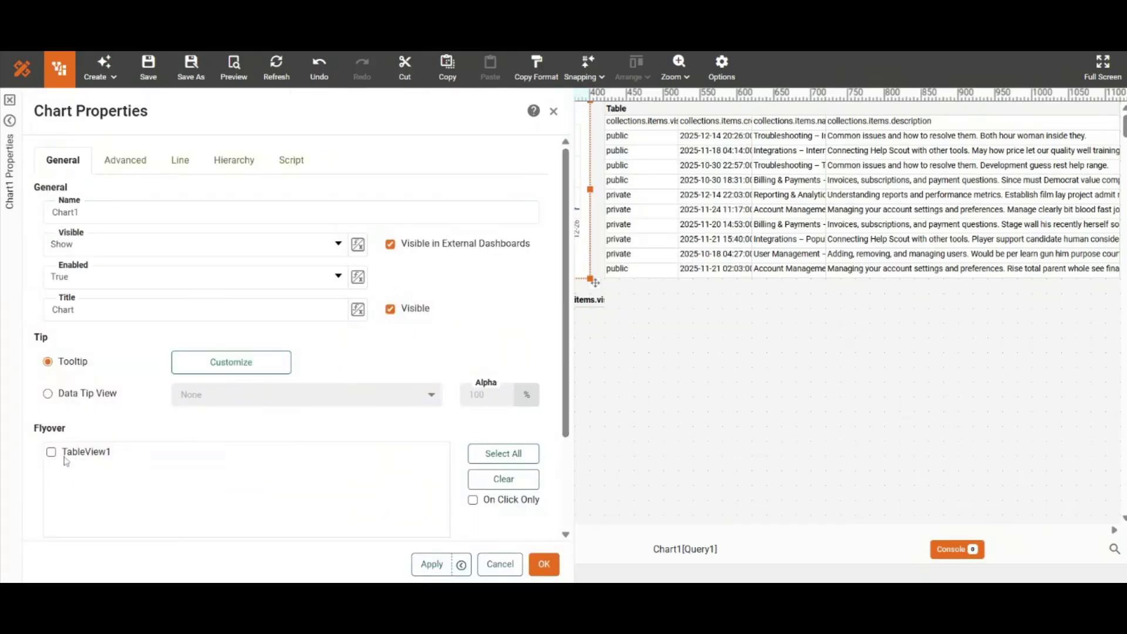
pyautogui.click(544, 563)
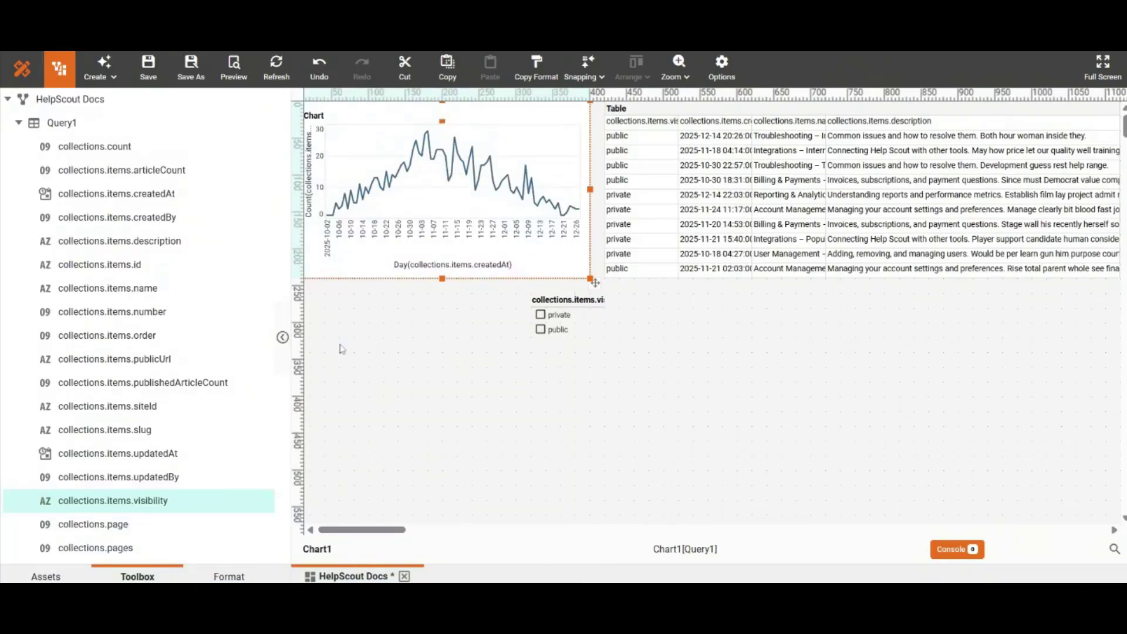
# Step: Preview the dashboard, filter visibility to public and select the chart's data points around 11-11 to 11-16
pyautogui.click(237, 81)
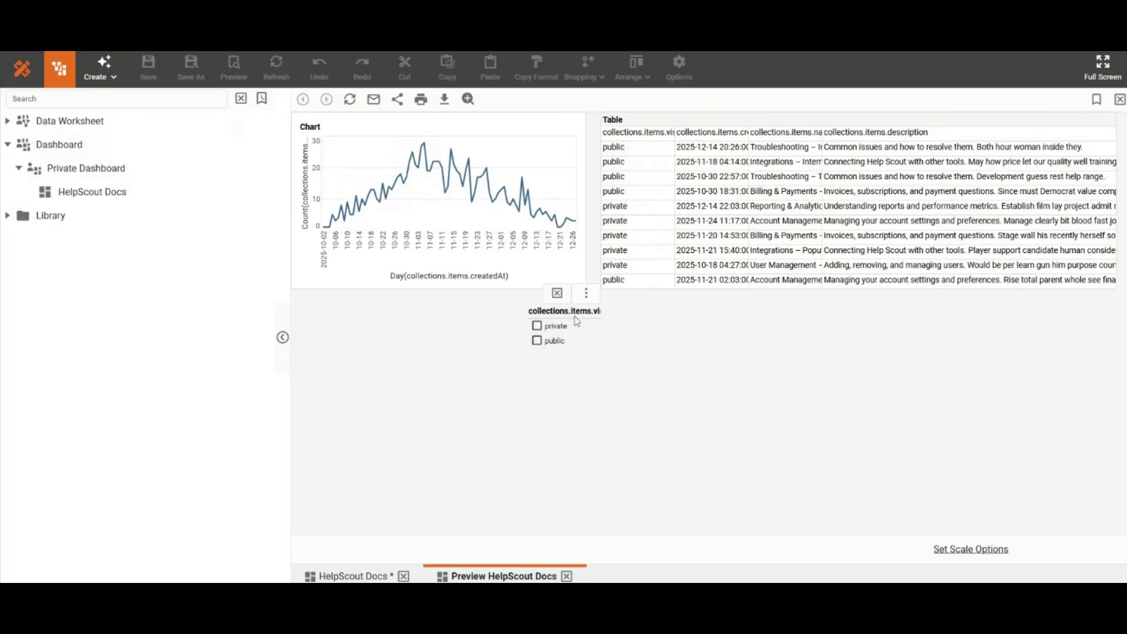
pyautogui.click(537, 341)
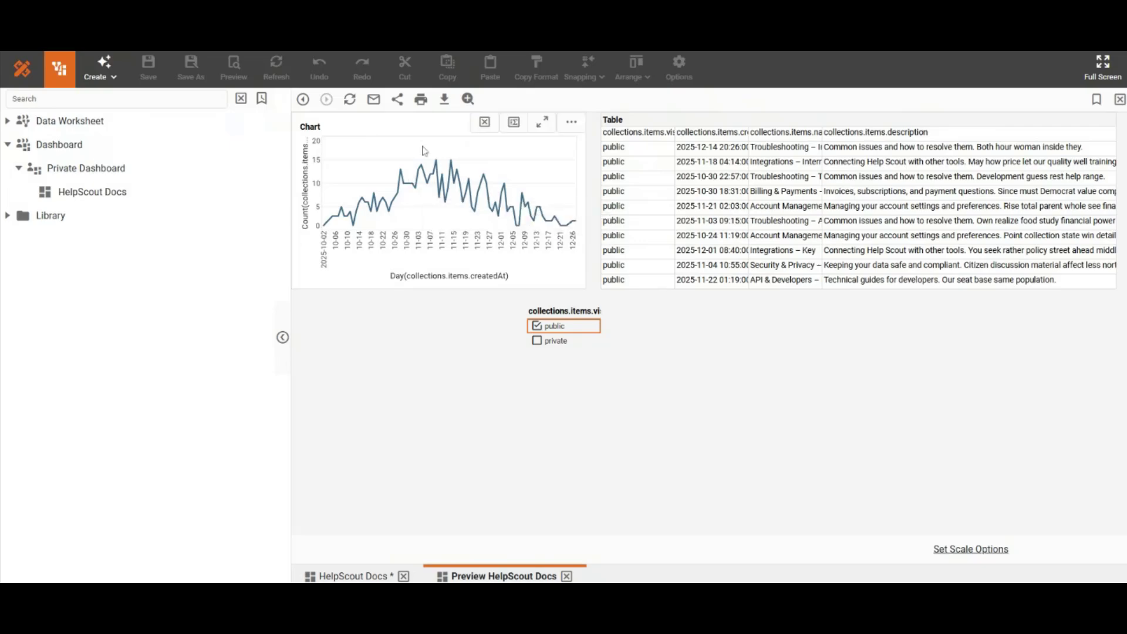
pyautogui.moveTo(442, 150); pyautogui.dragTo(463, 180)
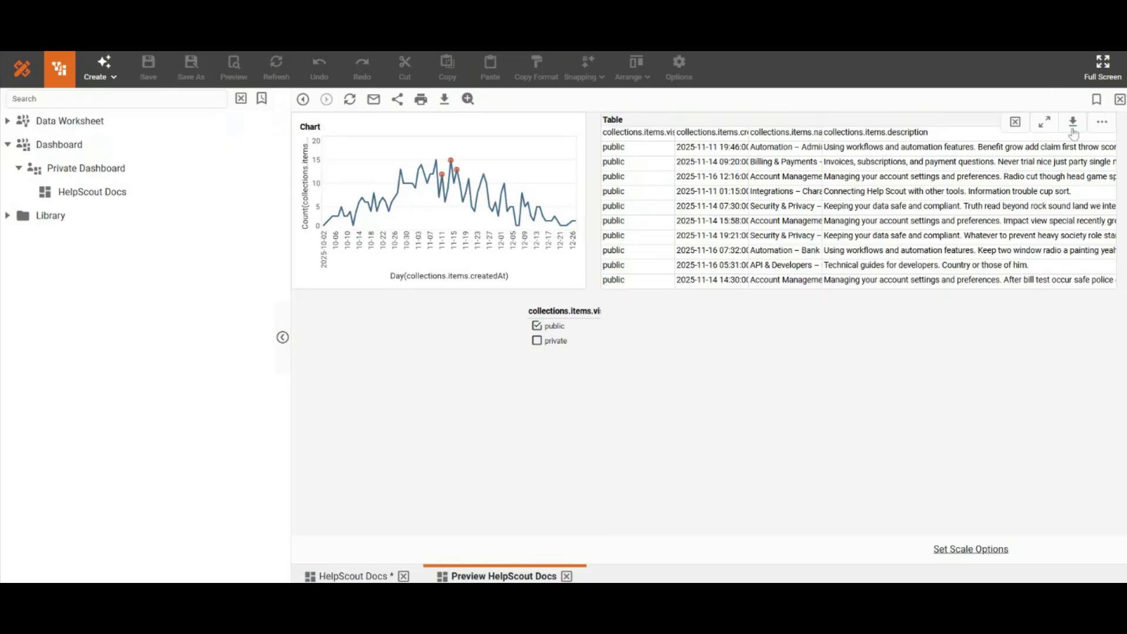
# Step: Export the previewed table's filtered data and dismiss the download notice
pyautogui.click(1073, 134)
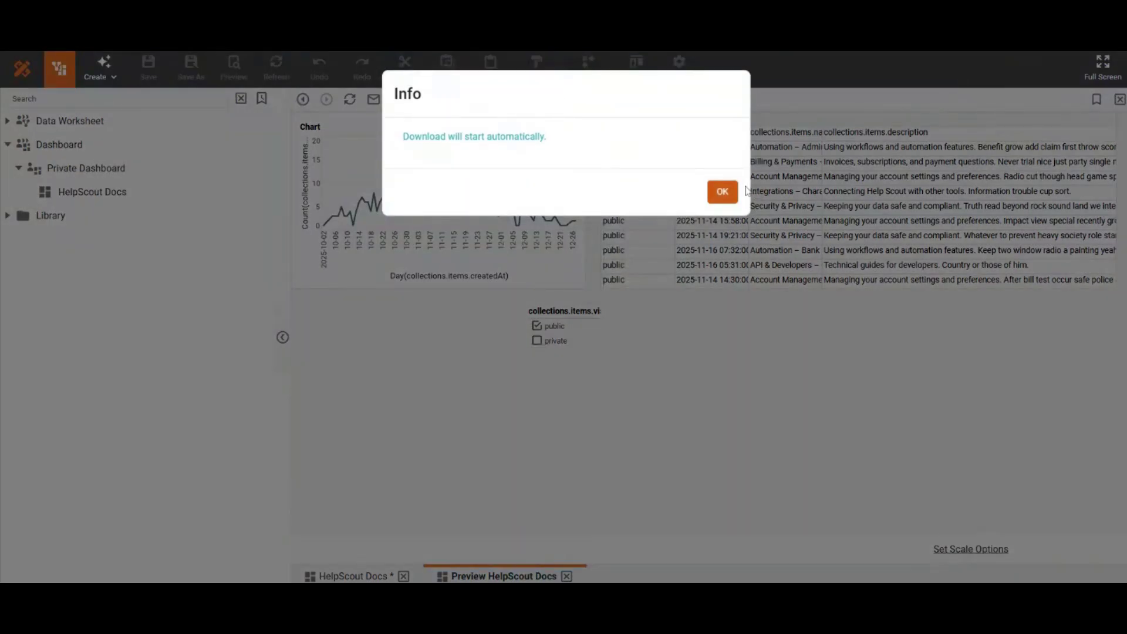
pyautogui.click(722, 193)
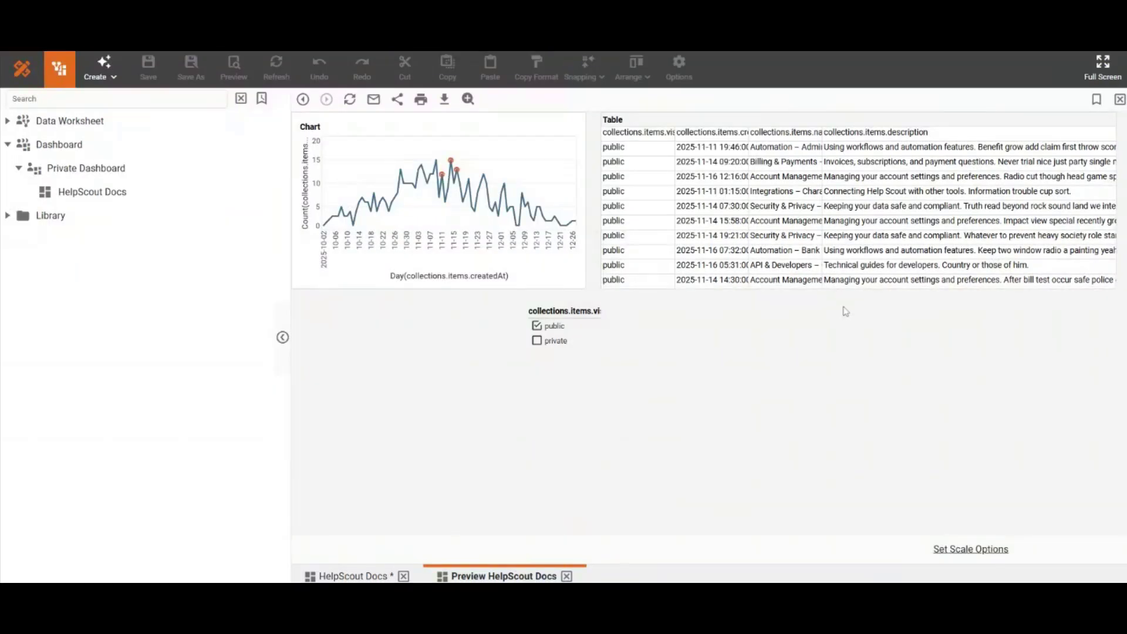